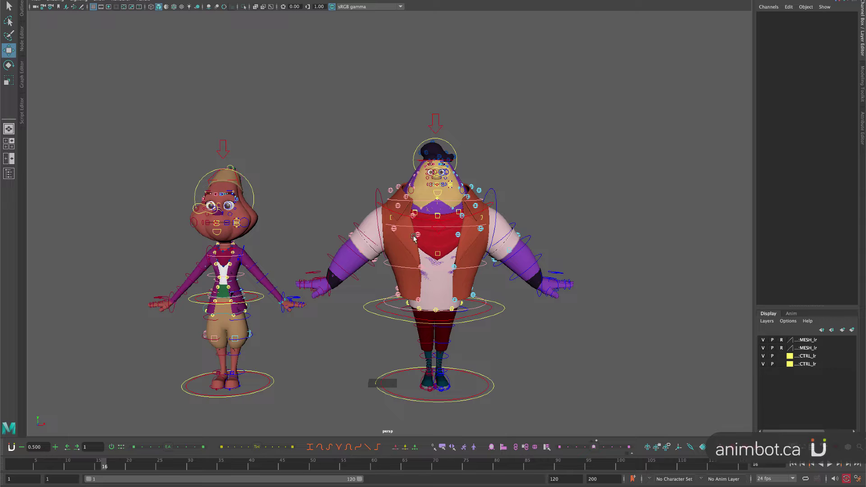
Create a select set named Left_Arm from the large character's left arm and hand controls.
drag(493, 180, 579, 296)
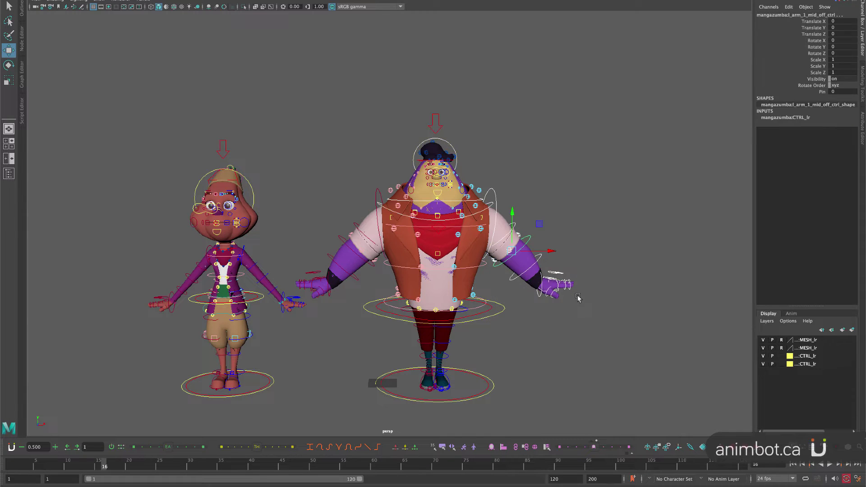
drag(375, 112, 492, 244)
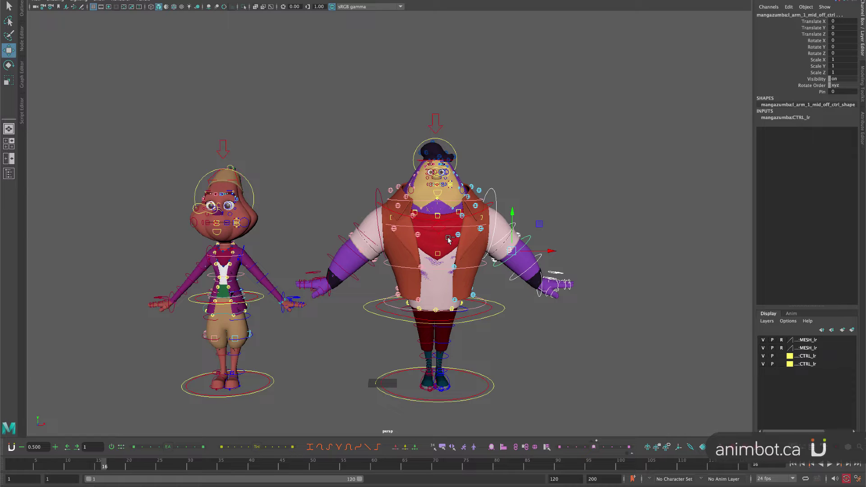
click(443, 448)
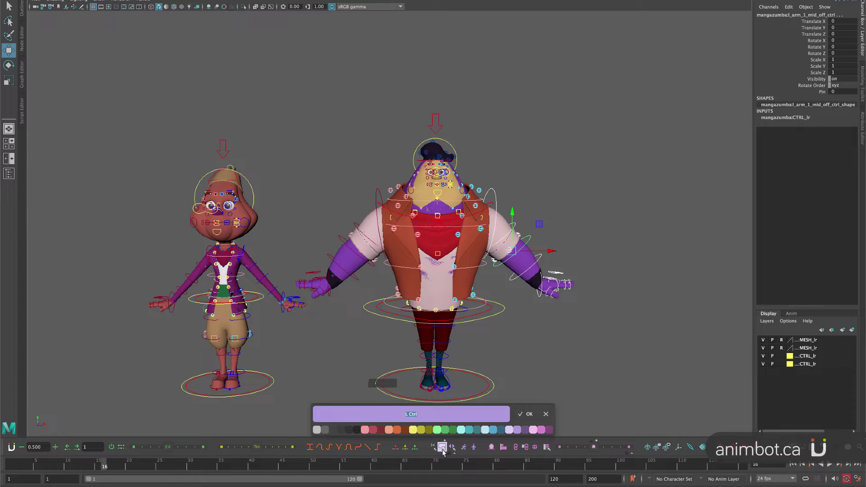
text(left arm)
key(Return)
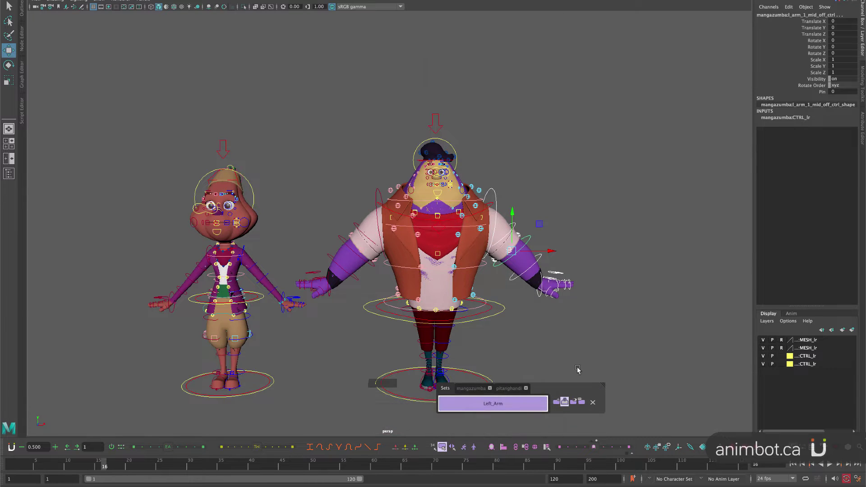
Turn off the smart select sets tabs and move the sets bar beneath the smaller character.
click(566, 402)
drag(570, 409, 414, 406)
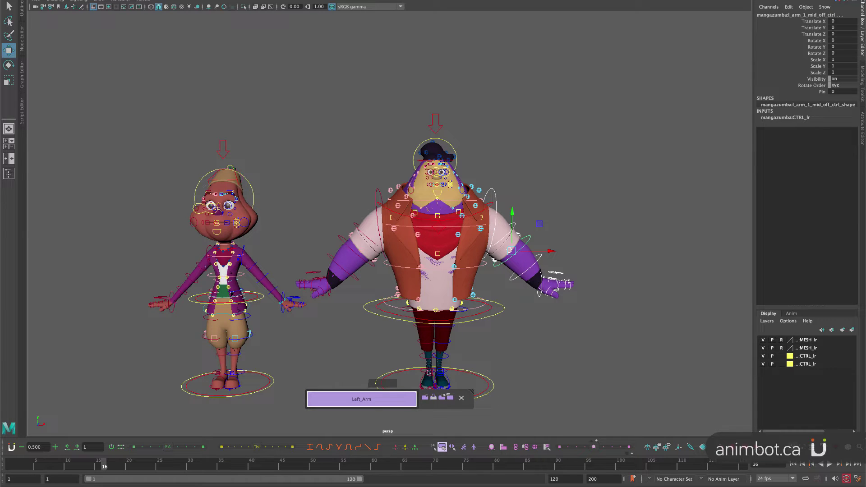
mouse_move(366, 405)
drag(442, 400, 612, 347)
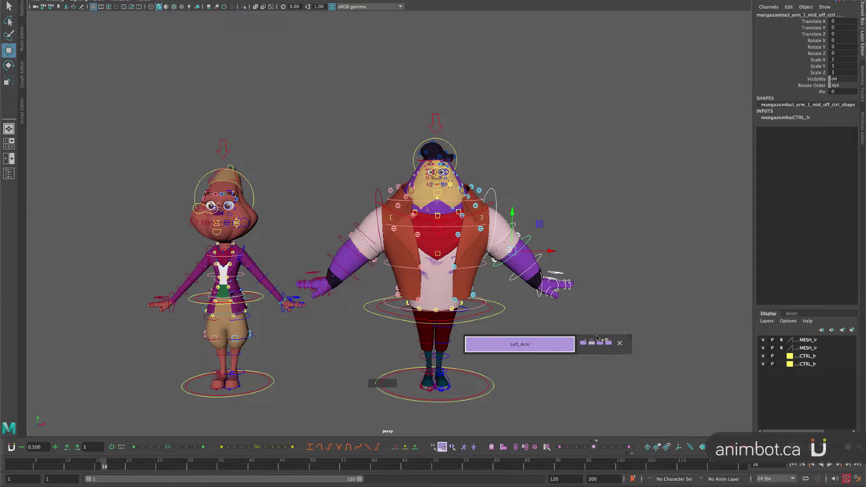
drag(605, 345, 321, 416)
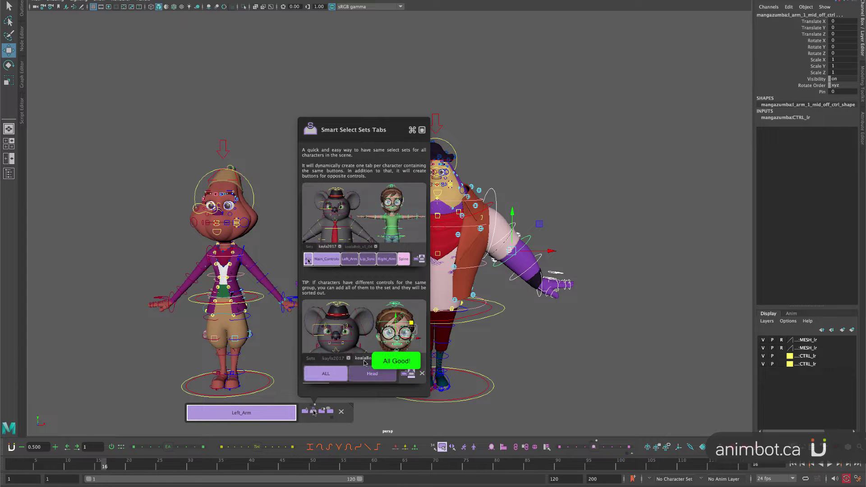
mouse_move(321, 422)
mouse_down()
mouse_move(453, 407)
mouse_move(323, 208)
mouse_move(327, 418)
mouse_move(318, 423)
mouse_up()
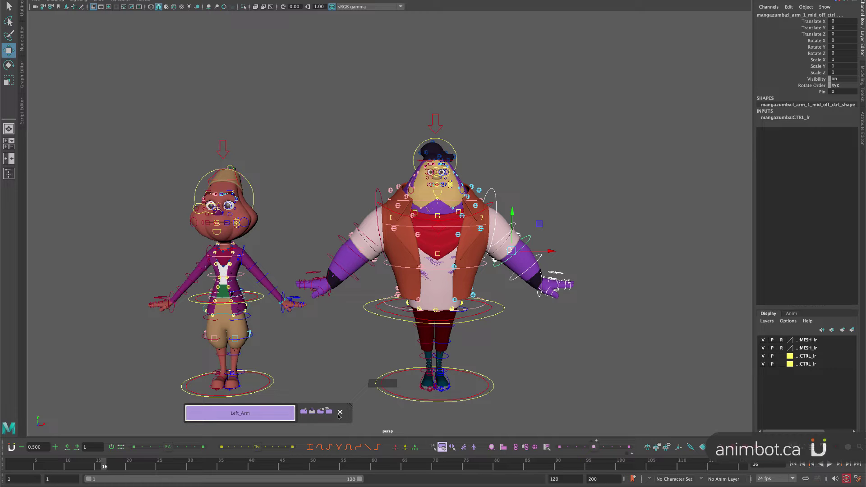
Turn on the smart select sets tabs and widen the sets bar.
click(312, 412)
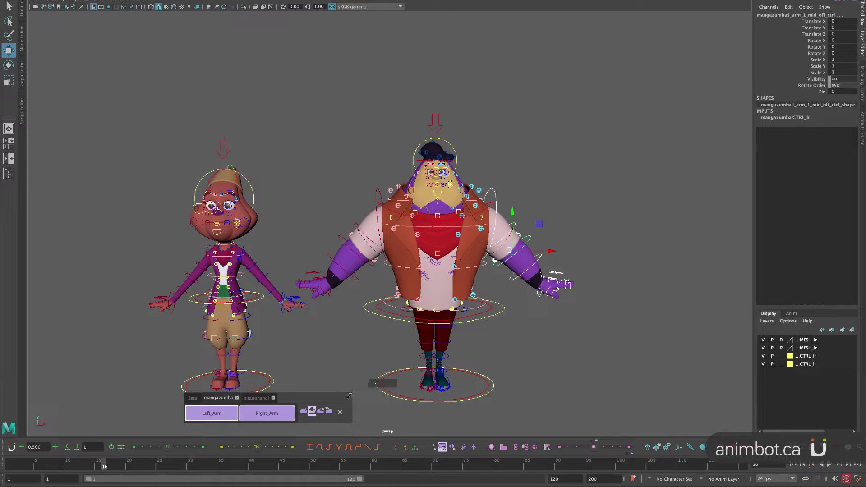
drag(351, 407, 439, 406)
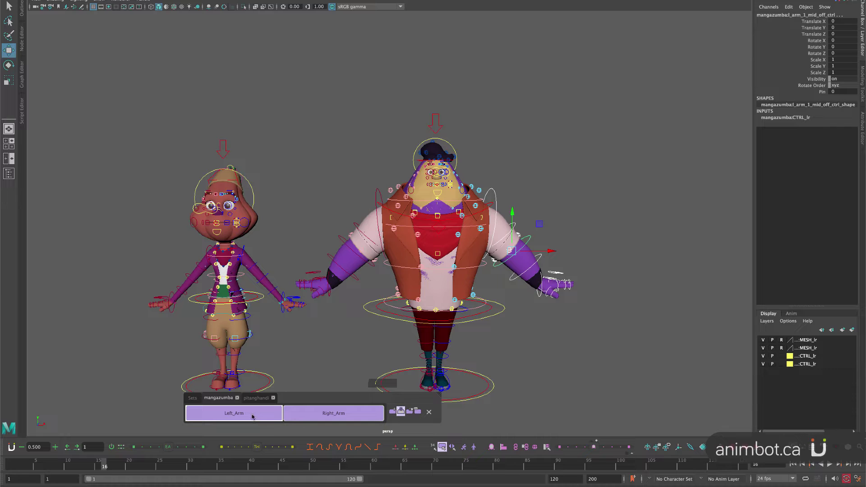
Alternate between mangazumba's Right_Arm and Left_Arm sets to check which controls each one selects.
click(333, 416)
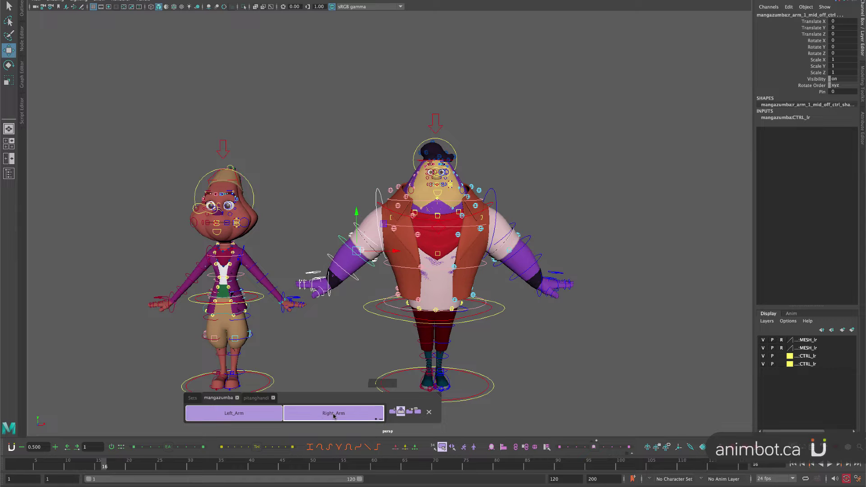
click(264, 417)
click(316, 417)
click(272, 416)
click(323, 416)
click(274, 417)
click(274, 416)
click(332, 415)
Switch to the pitanghandi sets and alternate between Left_Arm and Right_Arm to check their controls.
click(256, 399)
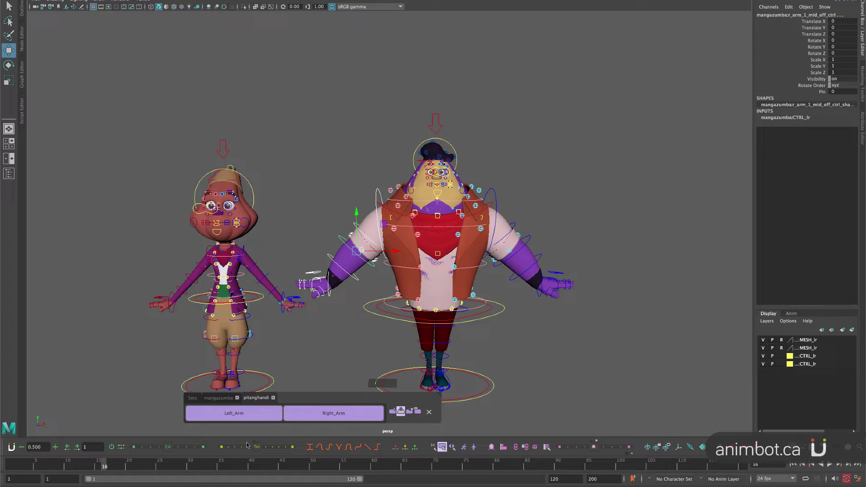
click(247, 413)
click(318, 418)
click(261, 418)
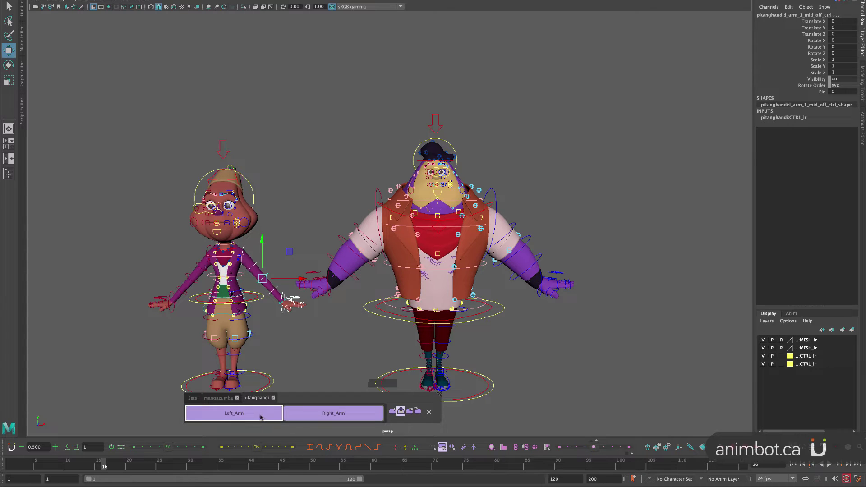
click(324, 416)
click(249, 418)
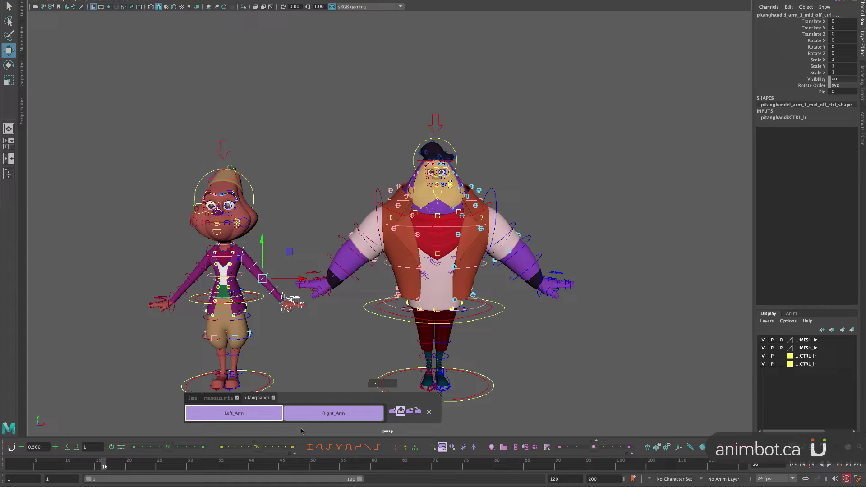
click(325, 417)
Clear the control selection and move the sets bar clear of the characters' base rings.
drag(329, 398, 314, 400)
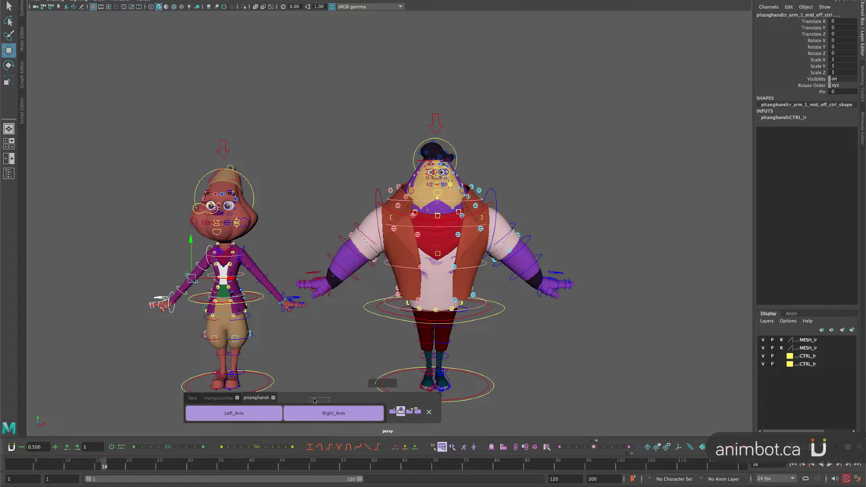
click(331, 394)
drag(425, 399, 343, 407)
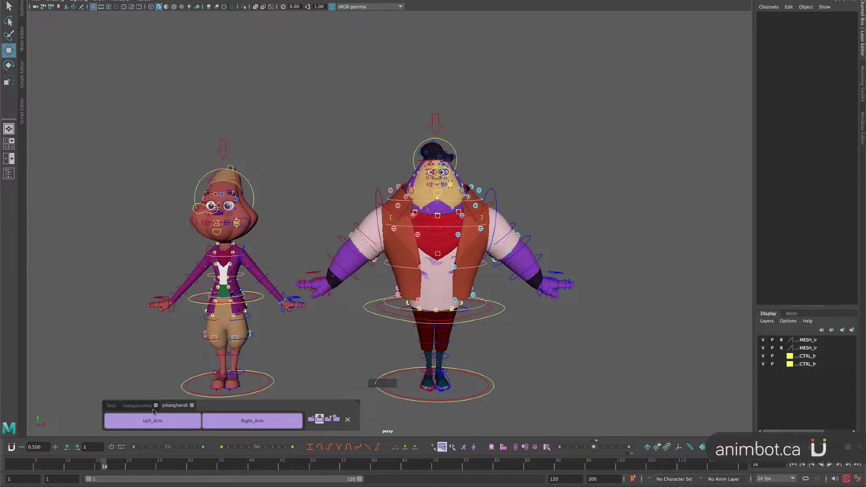
Select the Left_Arm set for mangazumba and then for pitanghandi to compare the controls included.
click(111, 406)
click(194, 421)
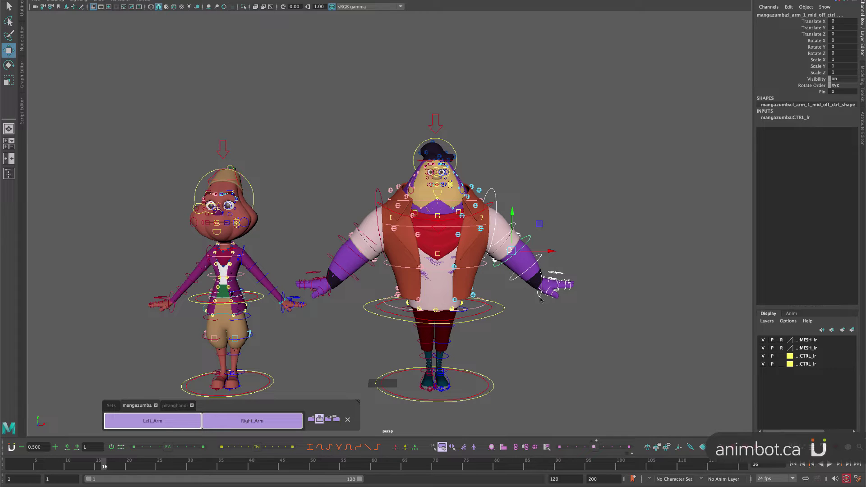
click(169, 408)
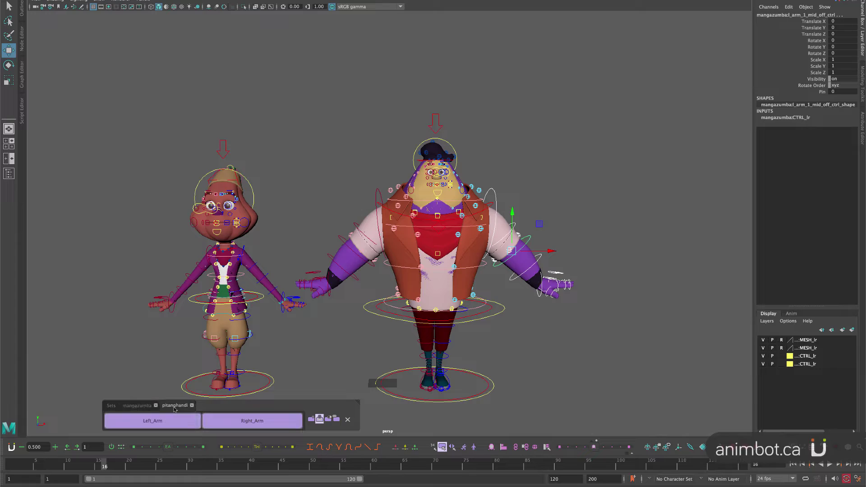
click(181, 422)
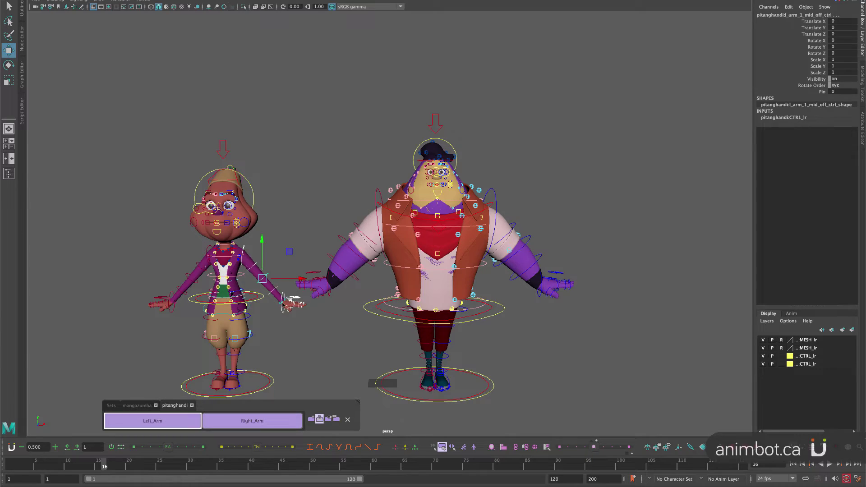
Select the three visible jacket sleeve tweak controls around pitanghandi's left cuff.
scroll(316, 298, up, 5)
scroll(339, 255, up, 5)
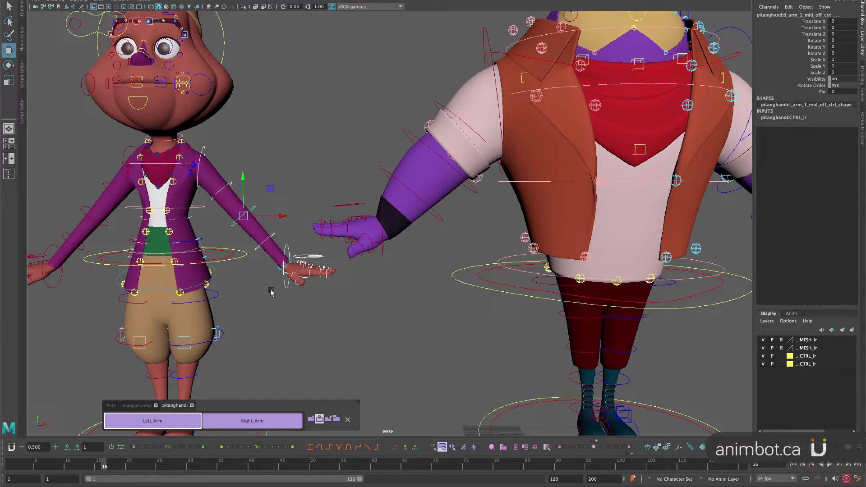
click(284, 264)
scroll(267, 300, up, 2)
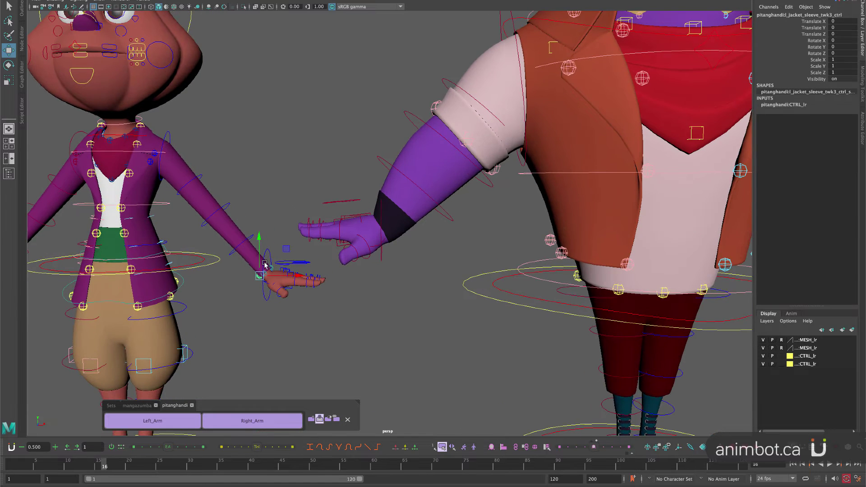
key(f)
alt+right_drag(371, 308, 210, 70)
alt+middle_drag(564, 209, 414, 263)
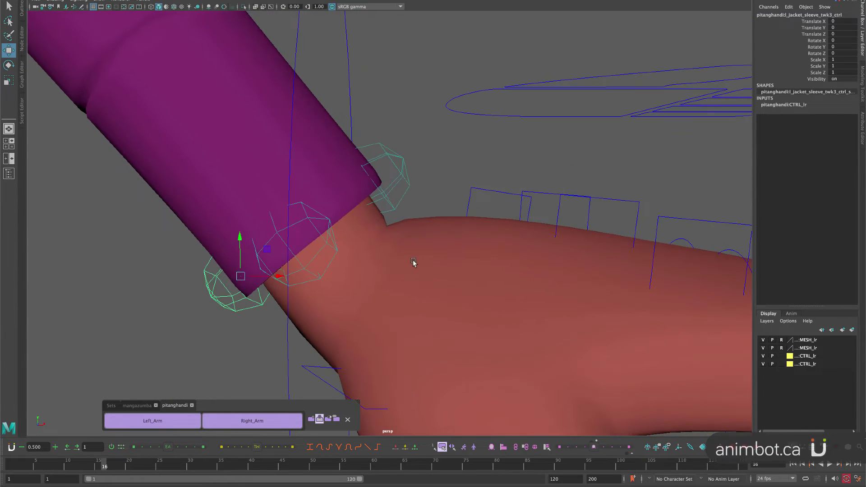
shift+click(327, 220)
shift+click(386, 153)
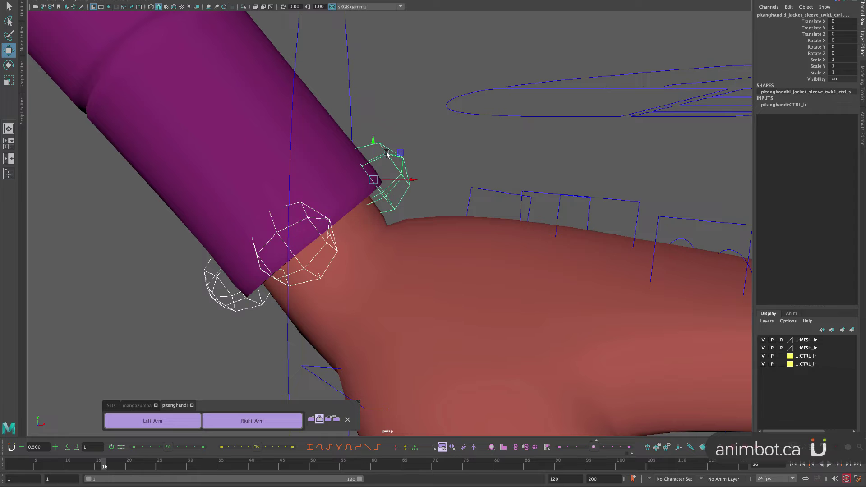
Add the jacket sleeve tweak control on the far side of pitanghandi's left cuff to the selection.
click(441, 202)
click(412, 185)
key(f)
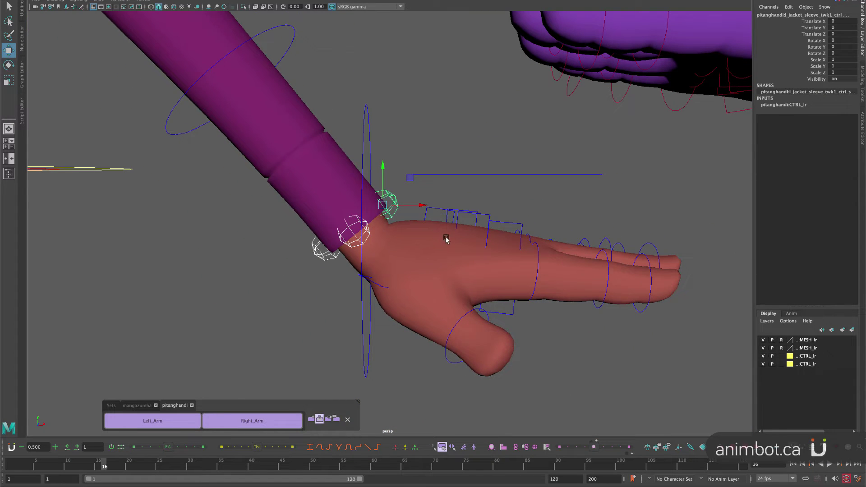
mouse_move(446, 240)
alt+mouse_down()
mouse_move(440, 218)
mouse_move(451, 225)
alt+mouse_up()
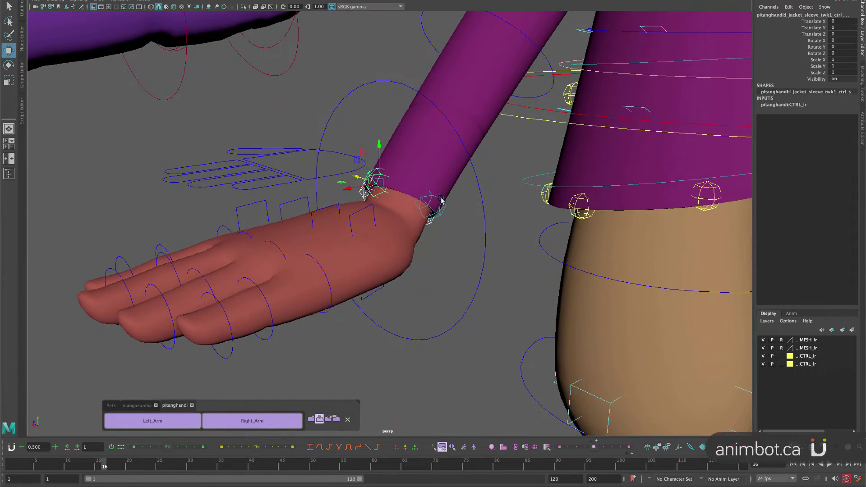
click(442, 198)
drag(325, 266, 414, 271)
key(ctrl+z)
alt+right_drag(413, 271, 374, 174)
alt+drag(315, 276, 462, 268)
alt+right_drag(463, 268, 288, 64)
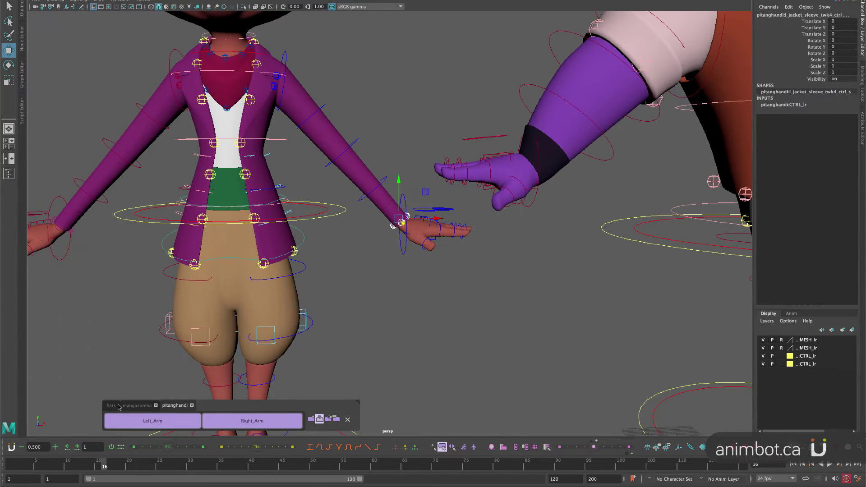
Add the selected sleeve tweak controls to the Left_Arm set in the general Sets group.
click(111, 407)
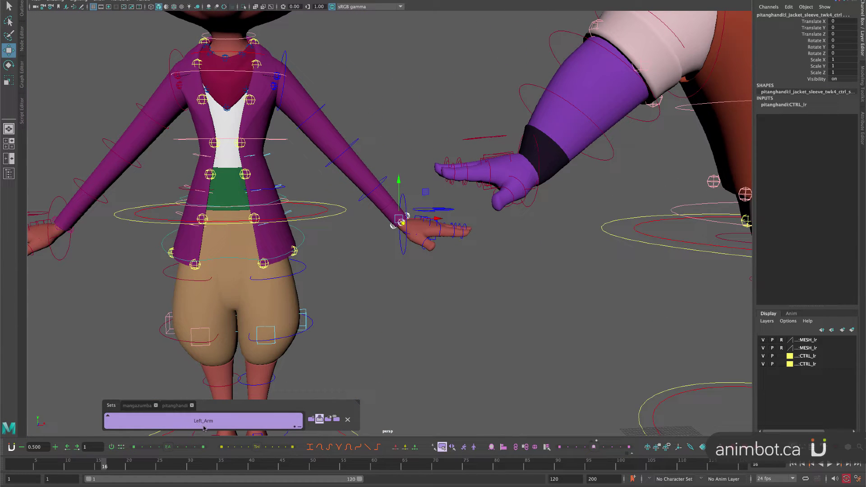
click(153, 408)
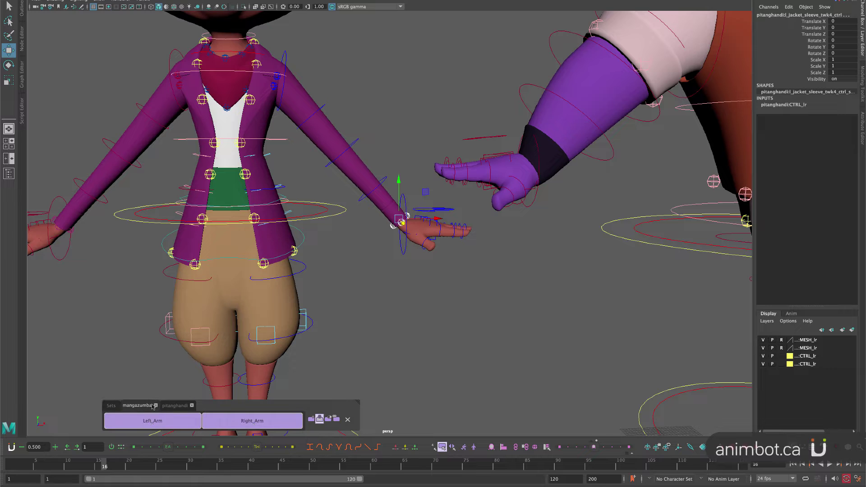
click(111, 407)
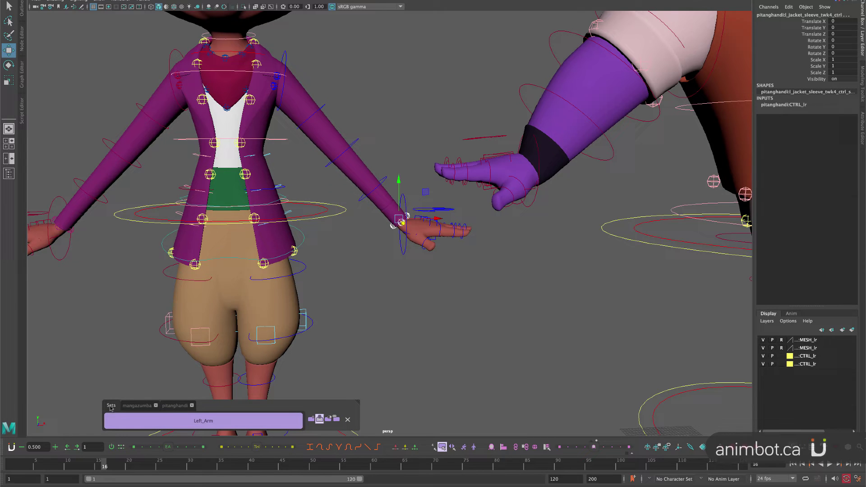
right_click(202, 424)
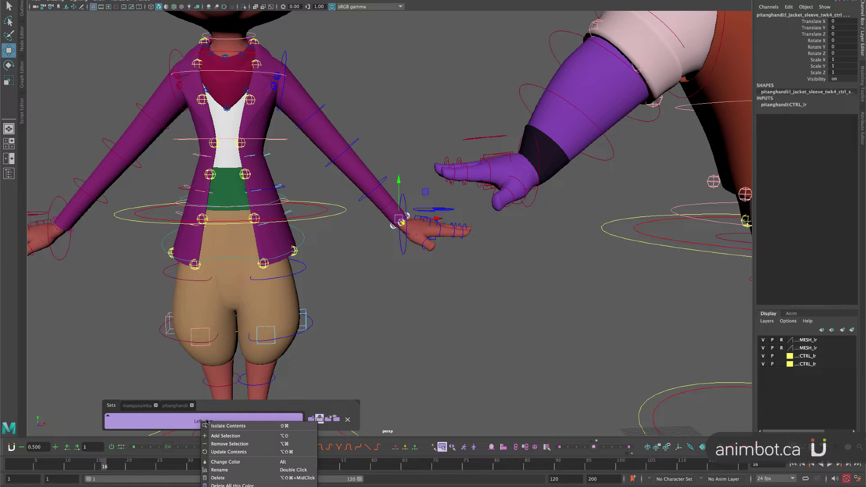
click(232, 436)
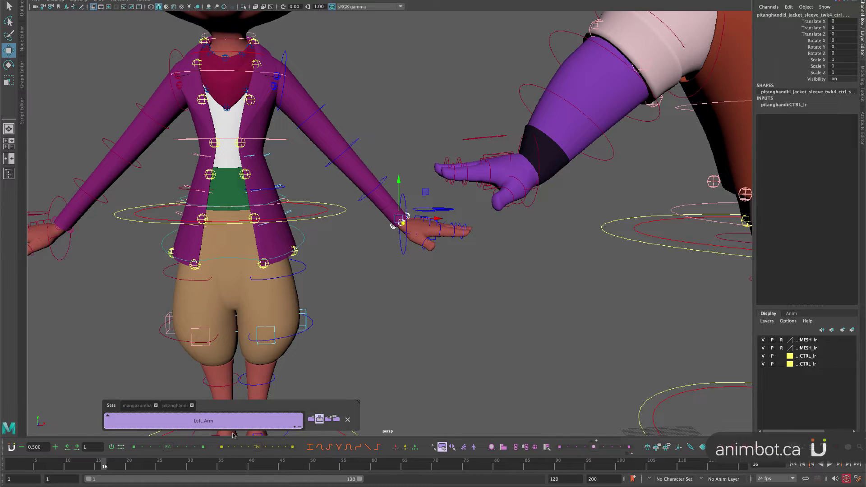
Select the updated Left_Arm set and check its controls on both mangazumba and pitanghandi.
key(a)
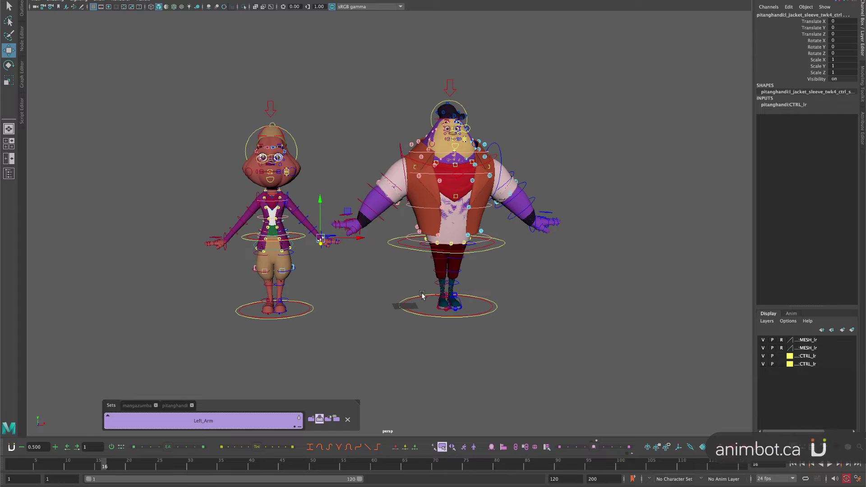
click(234, 421)
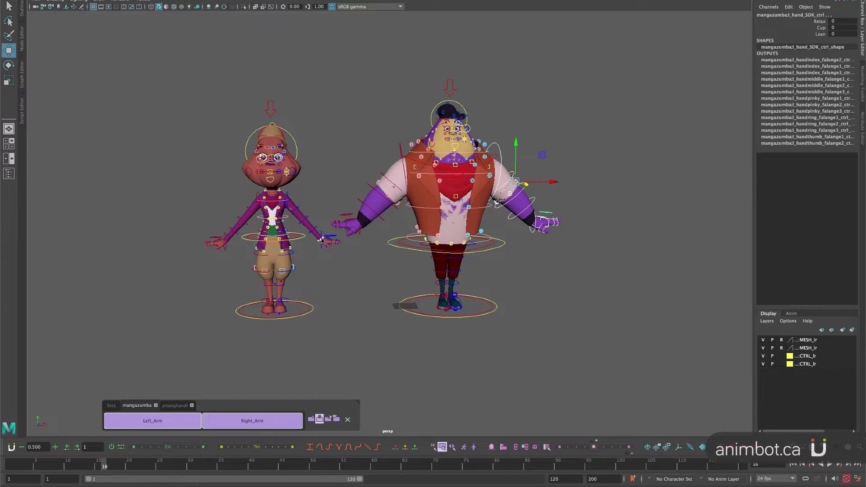
click(175, 405)
click(176, 424)
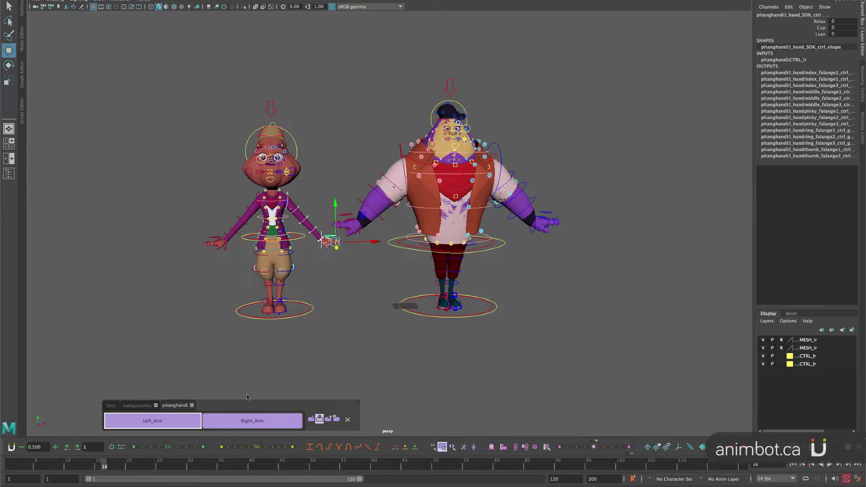
Alternate between pitanghandi's Right_Arm and Left_Arm sets, and select mangazumba's Right_Arm set to check the mirrored controls.
click(247, 421)
click(172, 424)
click(233, 421)
click(181, 425)
click(135, 406)
click(254, 422)
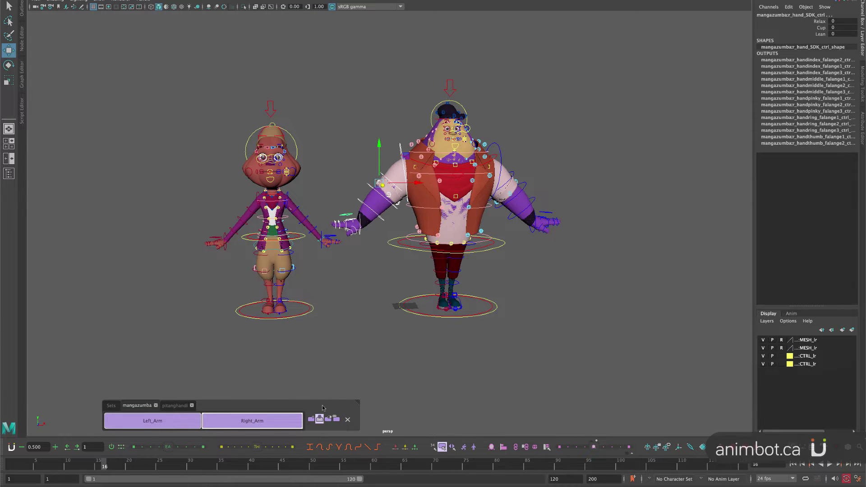
Reposition and narrow the select sets window, with the general Sets group showing.
drag(152, 409, 287, 389)
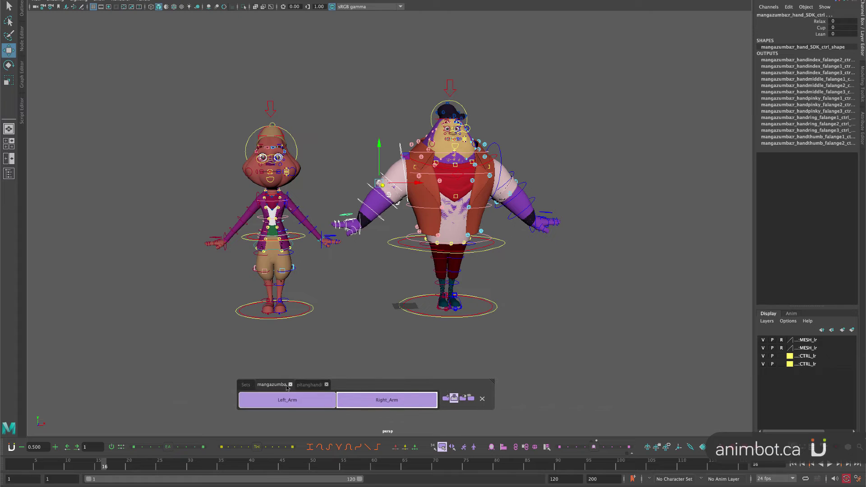
click(246, 386)
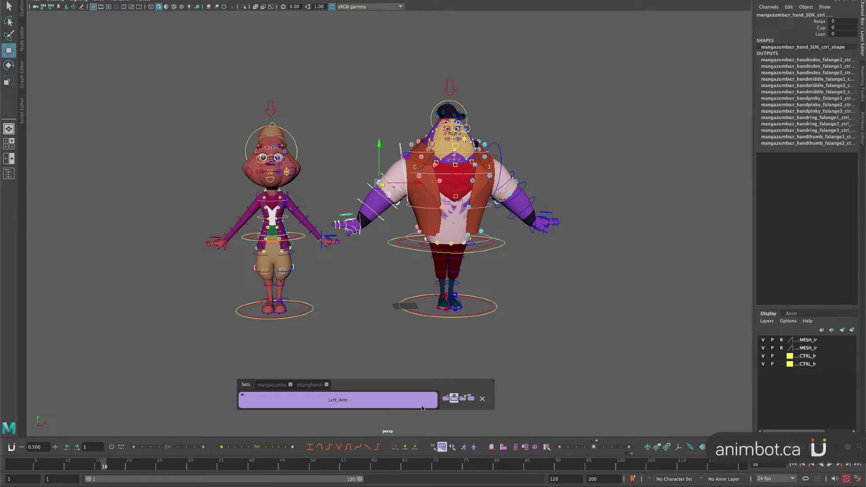
drag(494, 382, 433, 403)
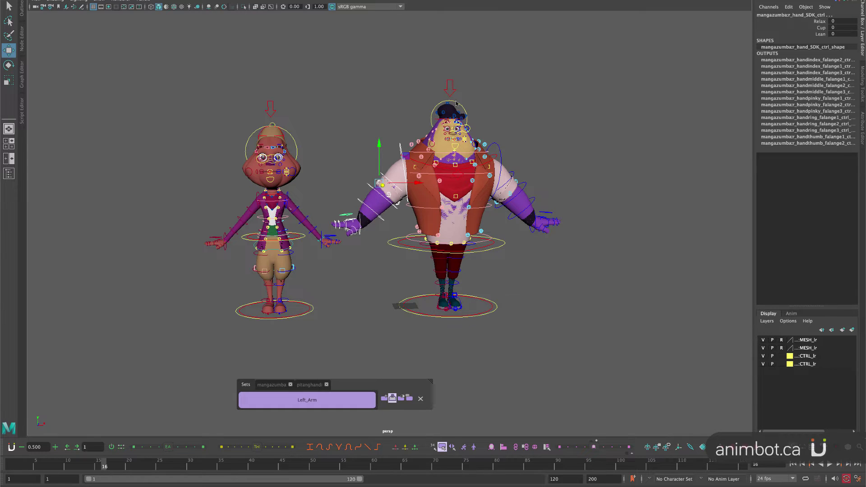
Select mangazumba's head control and add the hat control to the selection.
click(471, 119)
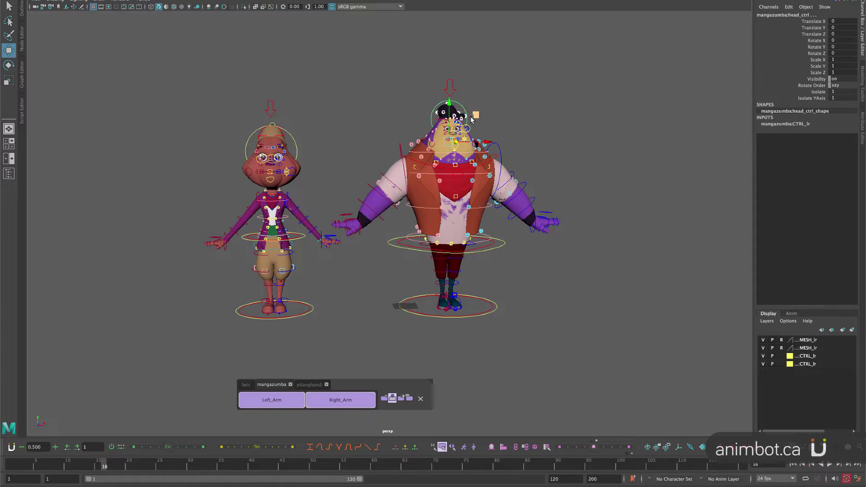
key(f)
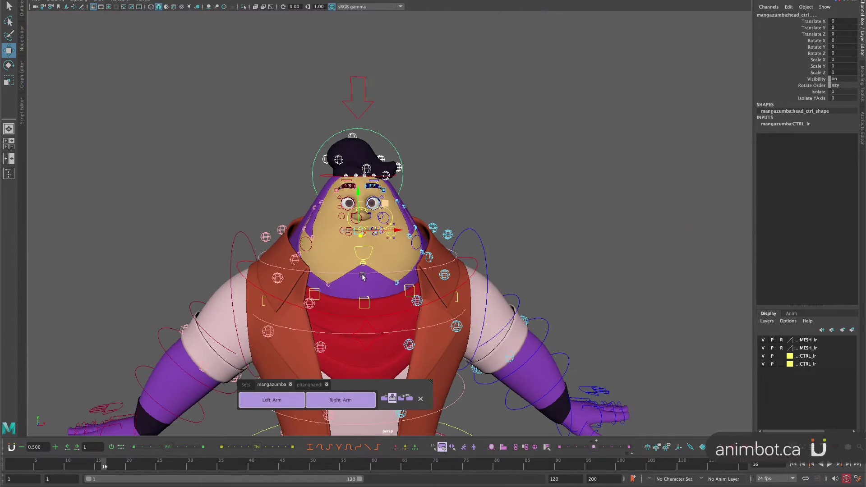
alt+drag(412, 168, 389, 213)
shift+click(395, 180)
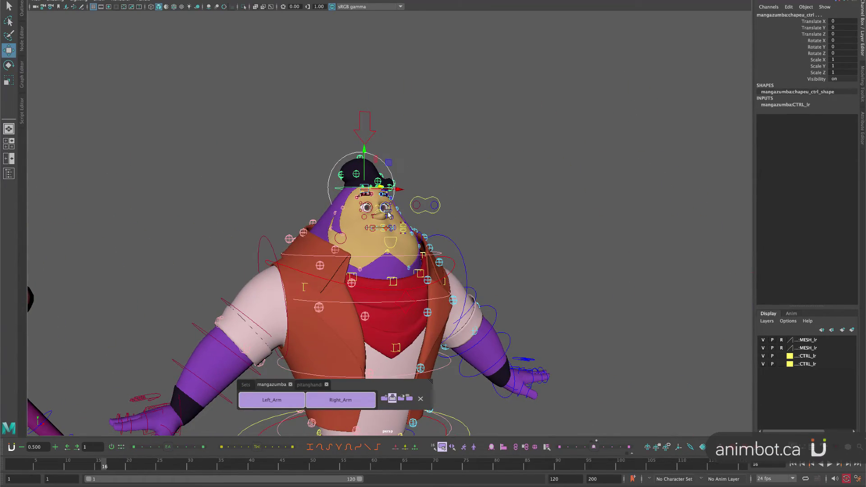
Create a select set named Head from the selected controls in the general Sets group.
click(246, 385)
click(385, 398)
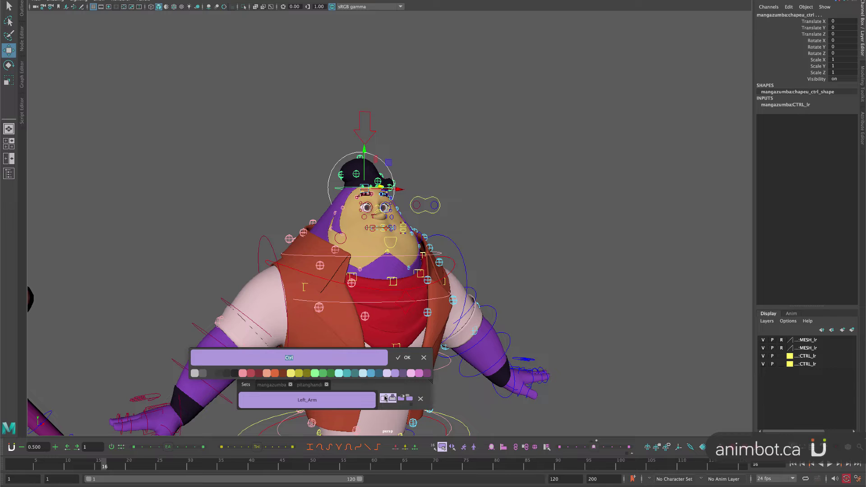
text(Head)
key(Return)
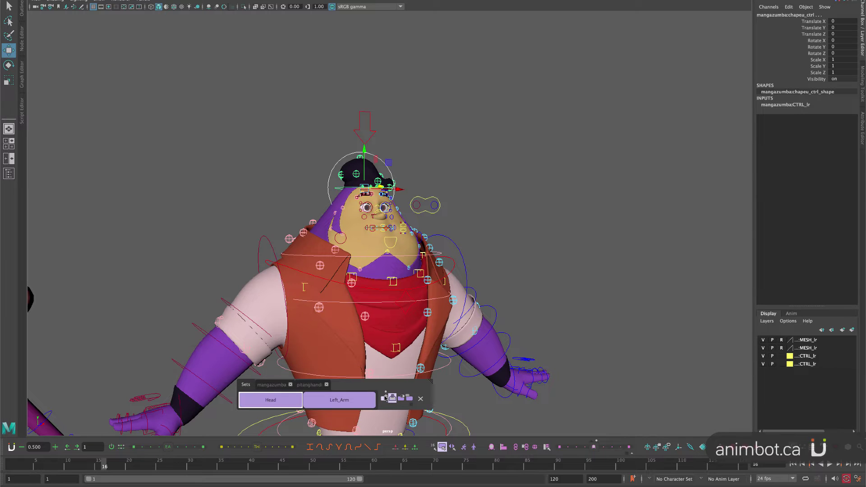
Select pitanghandi's Head set from its smart tab to check which controls it picks up.
scroll(414, 240, down, 3)
alt+right_drag(416, 241, 280, 107)
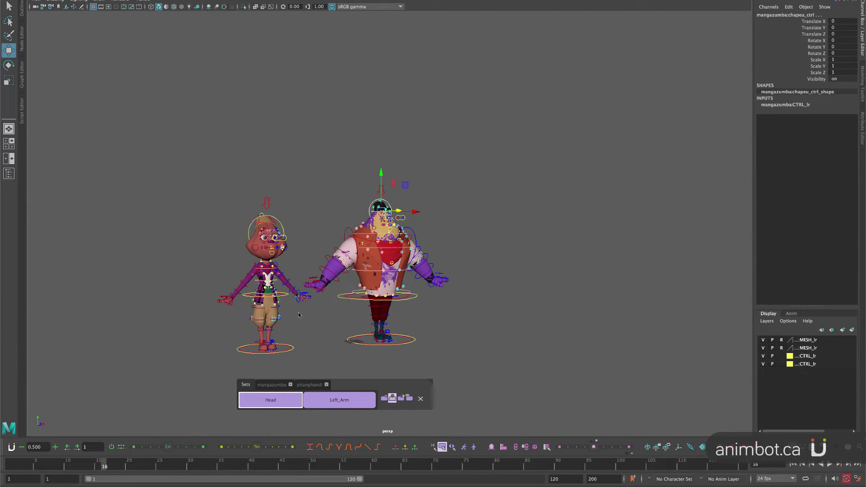
click(291, 348)
click(310, 385)
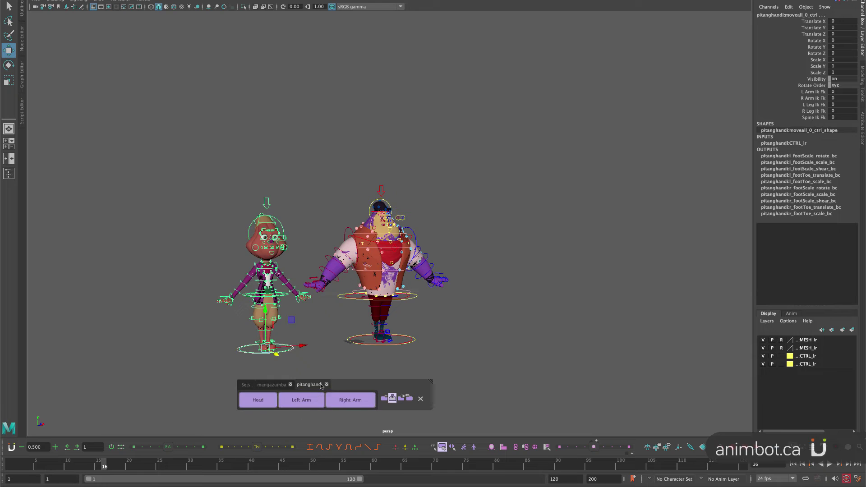
click(259, 401)
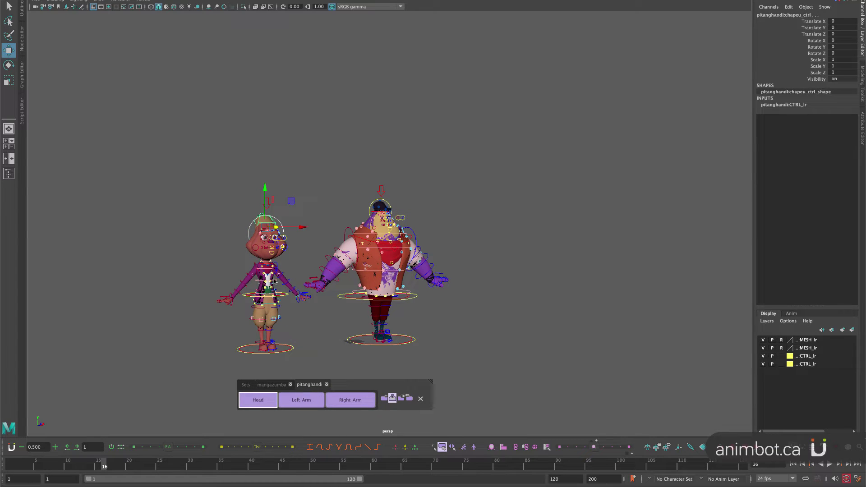
Select pitanghandi's hat controls and add them to the Head set in the general Sets group.
alt+drag(403, 312, 318, 312)
alt+right_drag(261, 269, 315, 289)
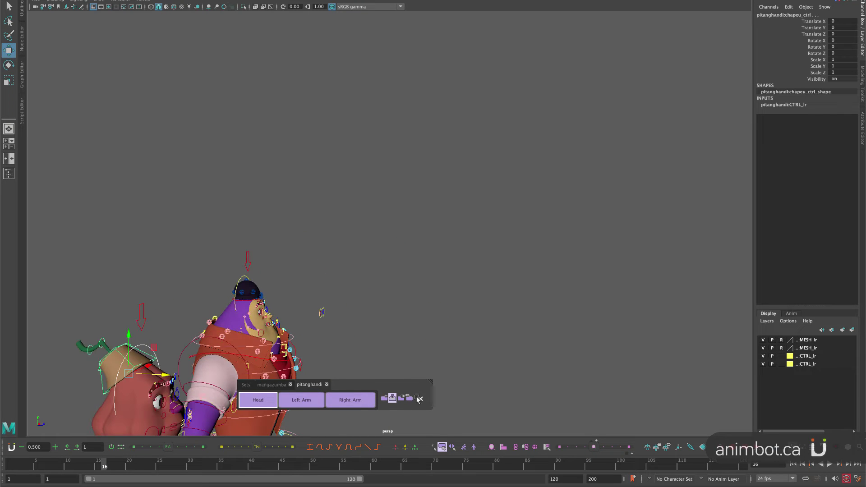
alt+middle_drag(224, 329, 302, 231)
drag(184, 194, 223, 237)
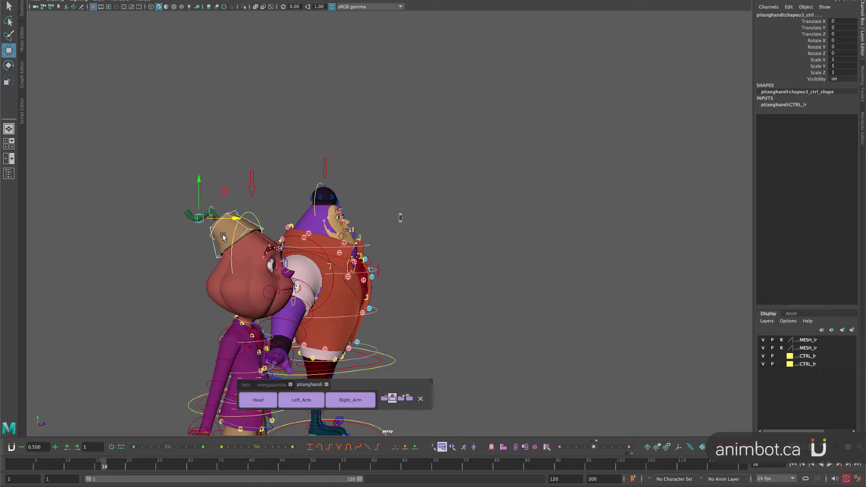
click(246, 387)
right_click(279, 404)
click(281, 451)
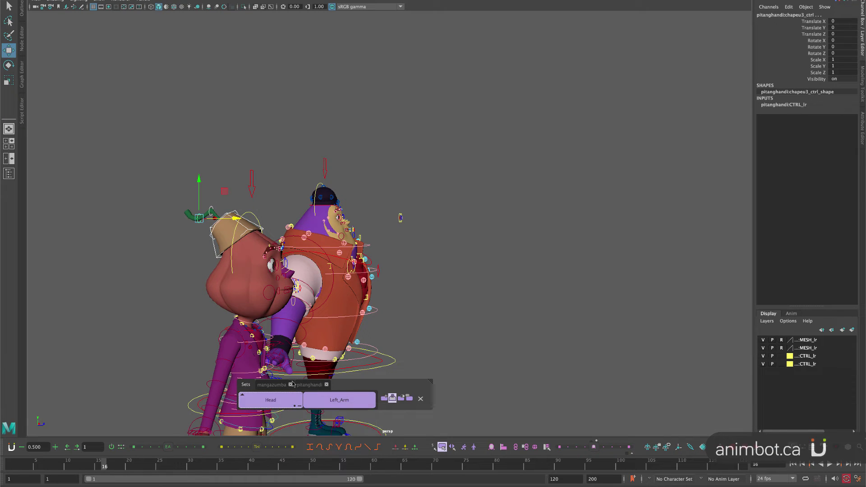
Select the updated Head set for mangazumba and pitanghandi to check its controls, and return to the general Sets group.
click(273, 385)
click(259, 401)
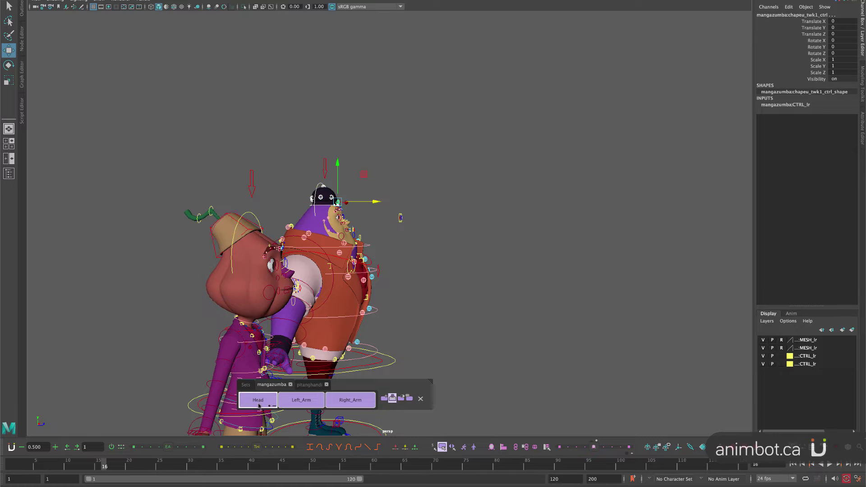
alt+drag(361, 314, 361, 260)
click(310, 384)
click(271, 403)
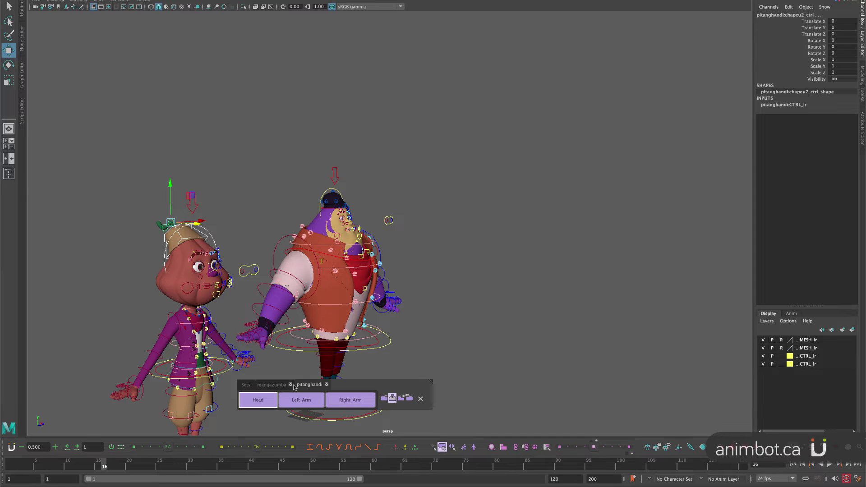
alt+middle_drag(353, 315, 413, 242)
click(245, 385)
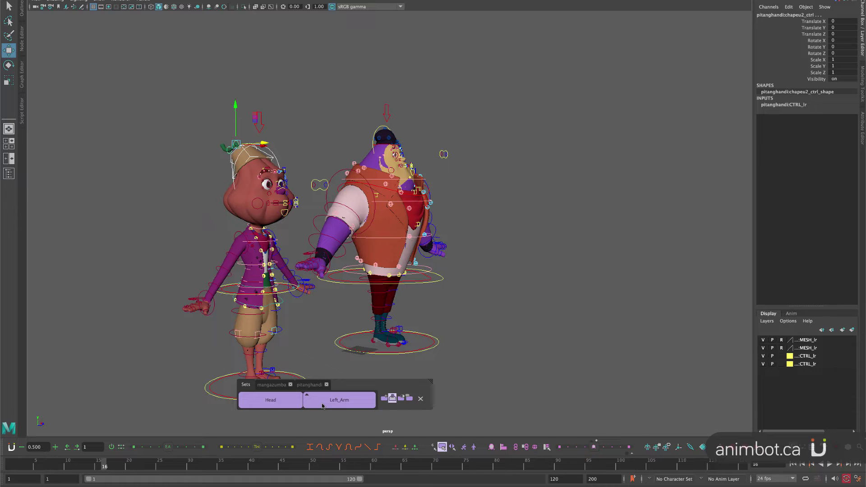
Try moving pitanghandi's selected head and hat controls, and undo the move.
alt+middle_drag(398, 280, 383, 273)
alt+right_drag(384, 273, 375, 265)
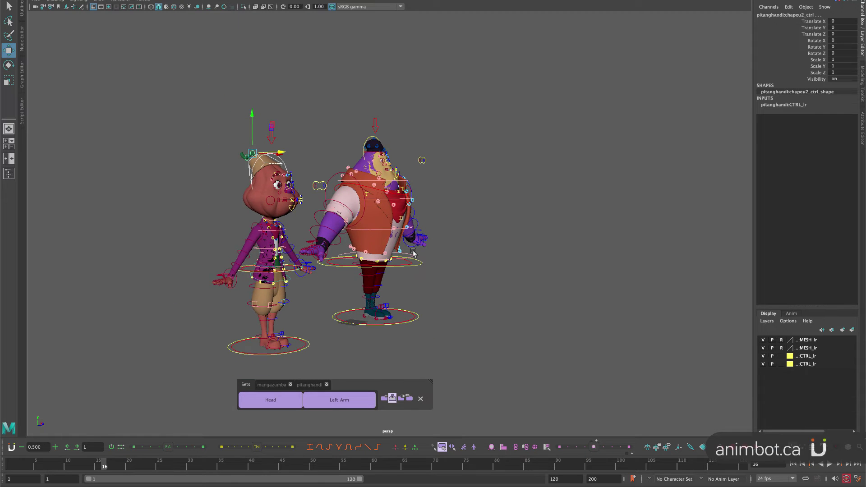
alt+drag(414, 251, 363, 267)
middle_drag(497, 224, 526, 249)
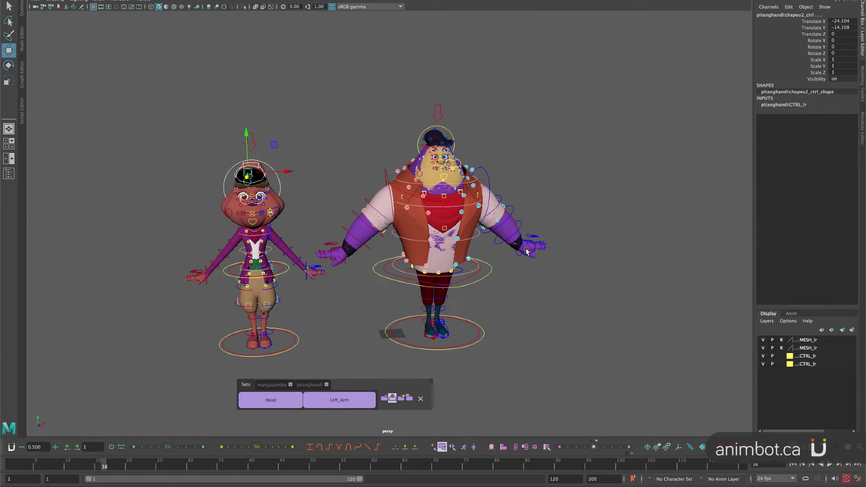
key(ctrl+z)
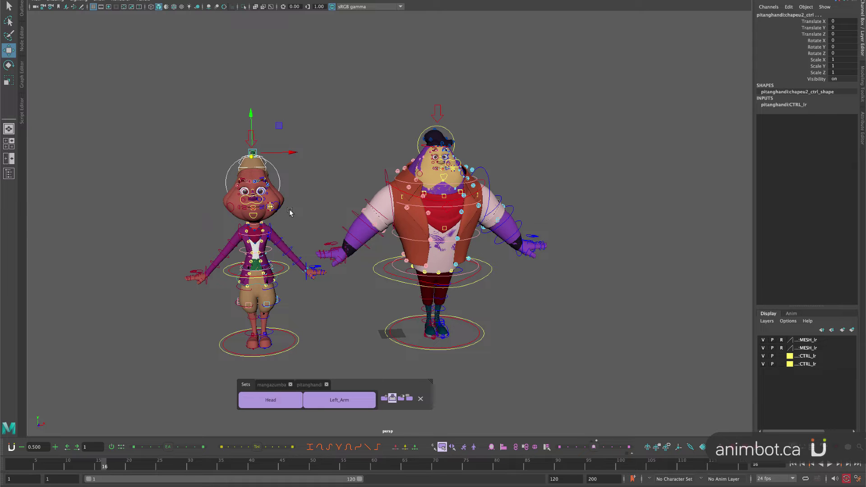
Select mangazumba's Head set and quick-export the scene's select sets.
click(272, 401)
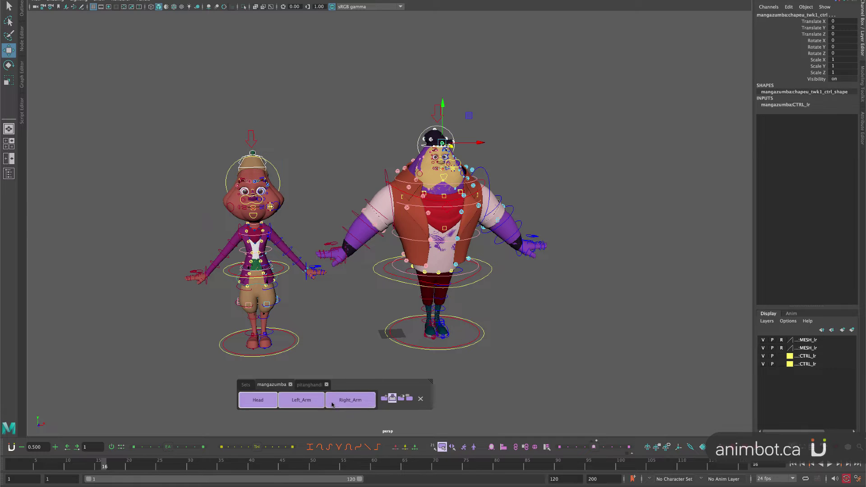
click(332, 403)
click(246, 385)
click(276, 401)
right_click(442, 449)
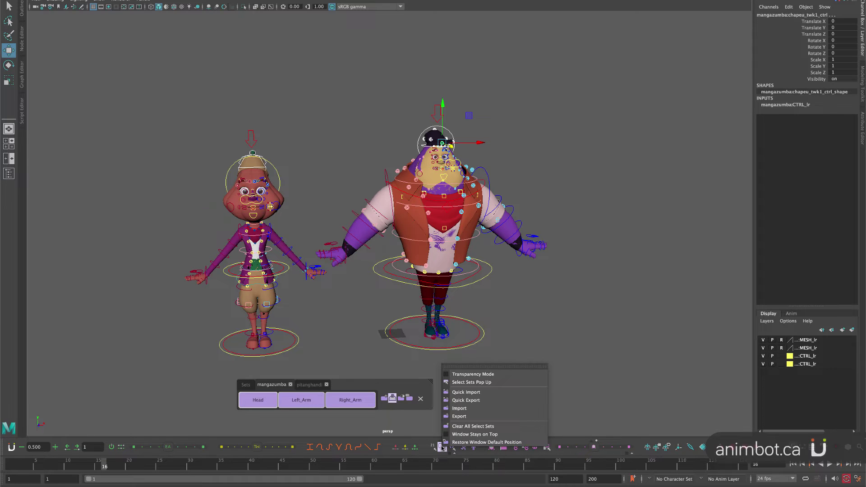
click(470, 401)
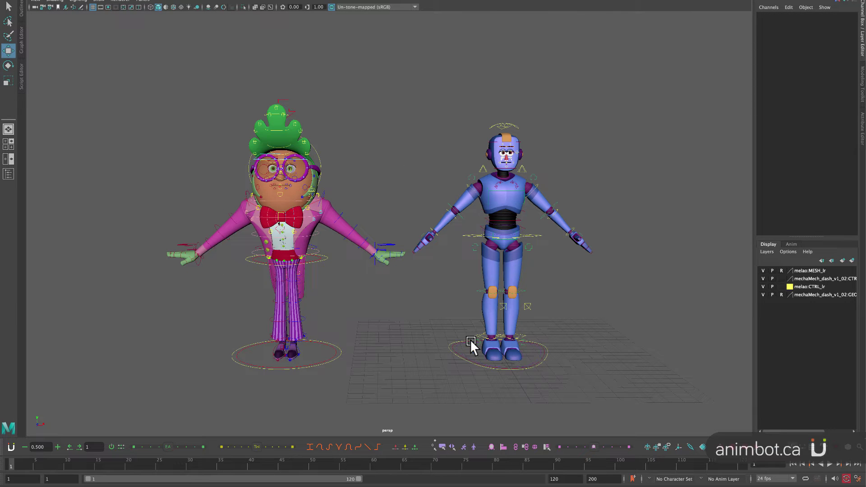
Quick-import the select sets into the melao and mechaMech scene and enable smart tabs in a widened select sets window.
right_click(442, 446)
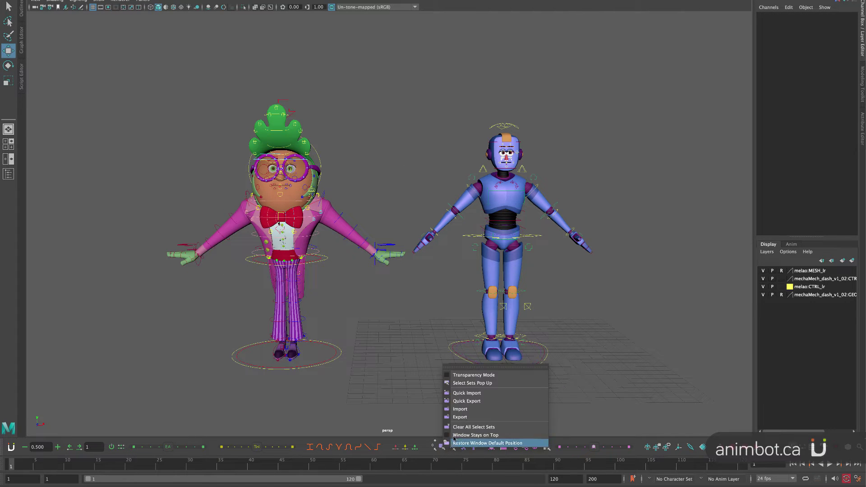
click(473, 394)
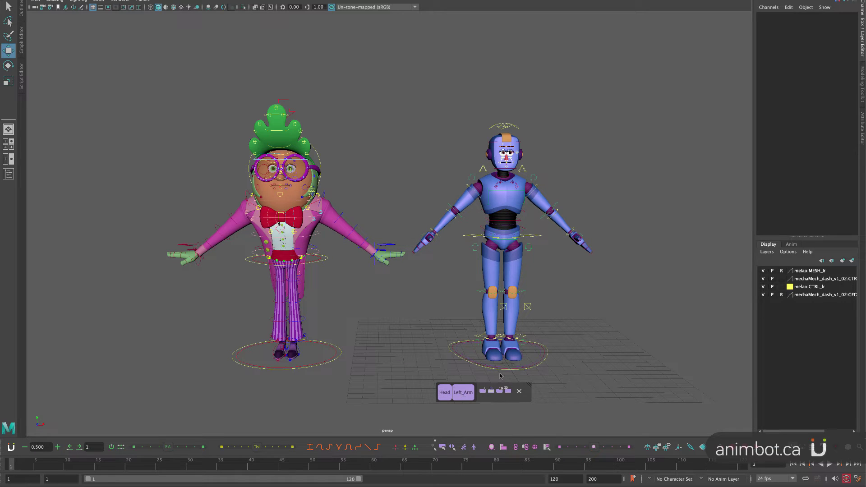
drag(531, 384, 473, 409)
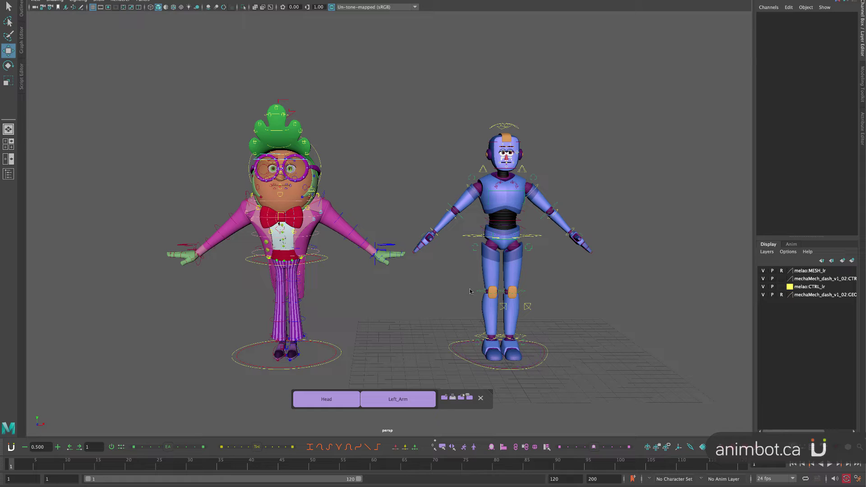
mouse_move(454, 396)
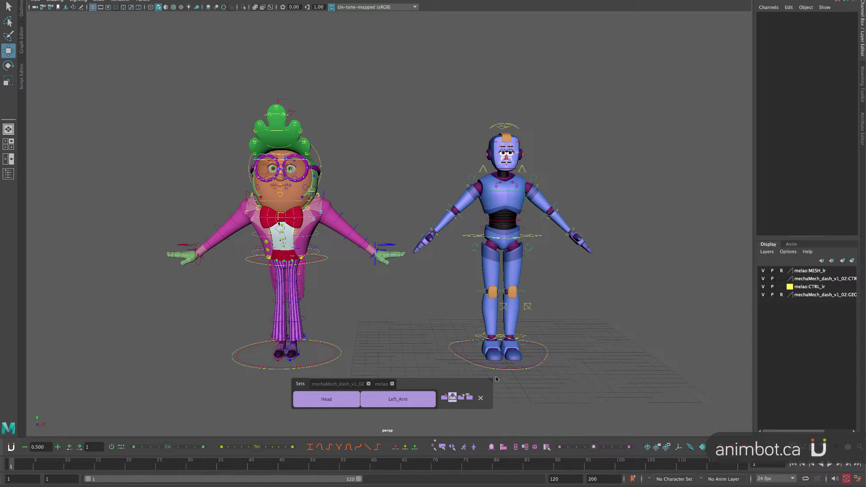
drag(492, 380, 547, 382)
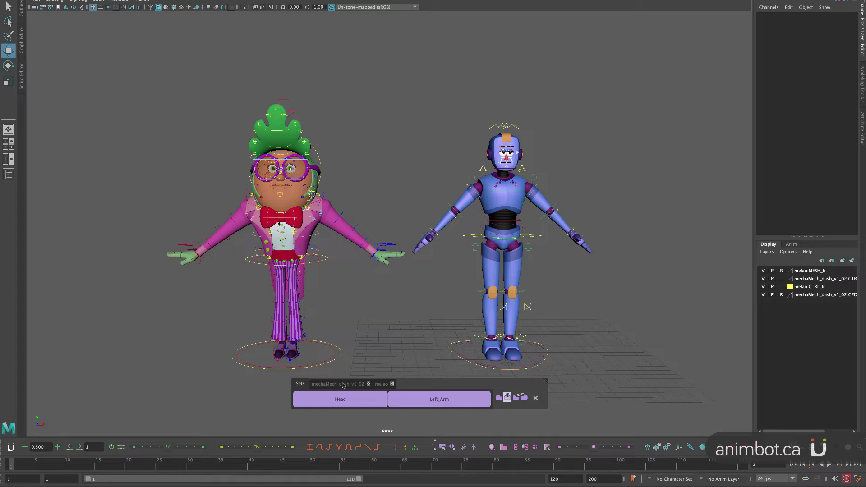
Check the mechaMech_dash_v1_02 tab, and test melao's Head, Left_Arm and Right_Arm sets on the character.
click(343, 385)
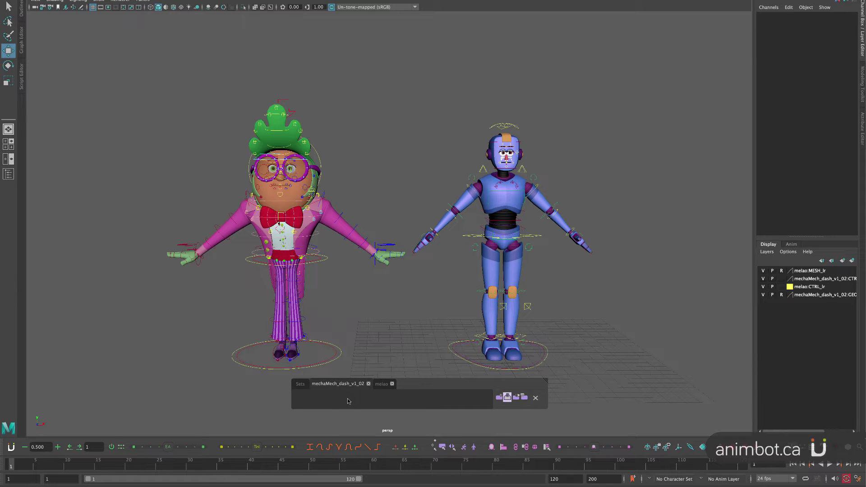
click(382, 384)
click(327, 398)
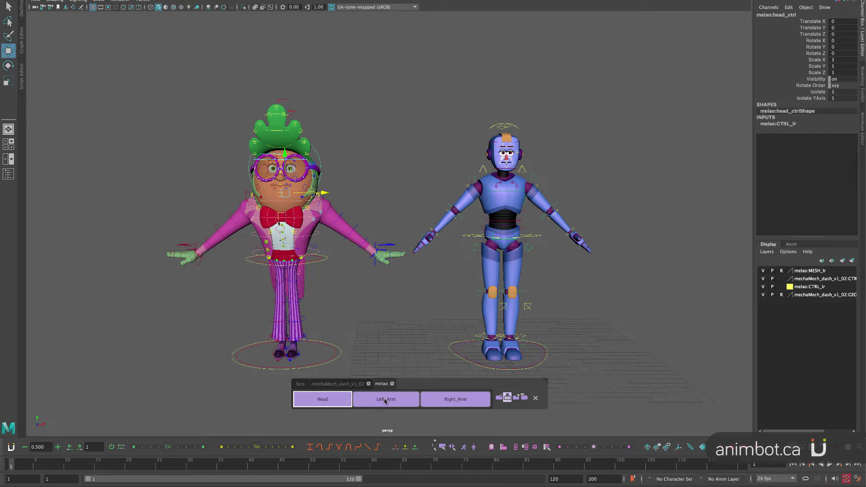
click(385, 400)
click(444, 401)
click(406, 399)
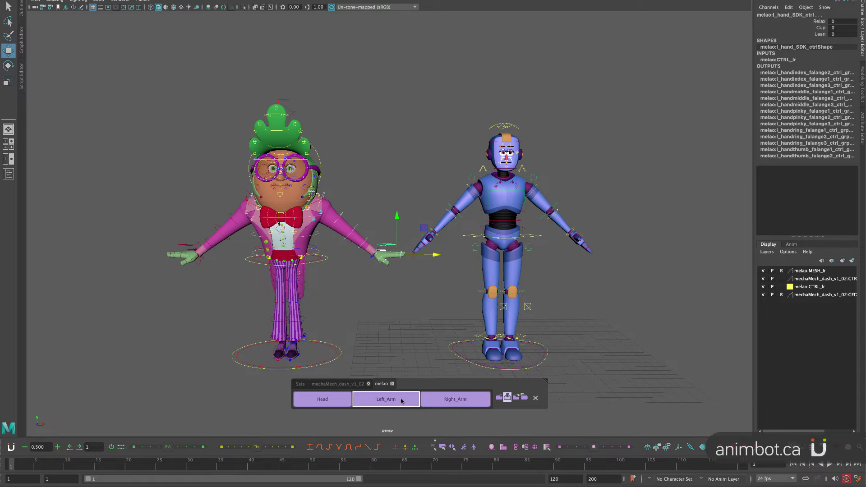
Select melao's left arm IK controls and add them to the Left_Arm set in the general Sets tab.
scroll(384, 263, up, 8)
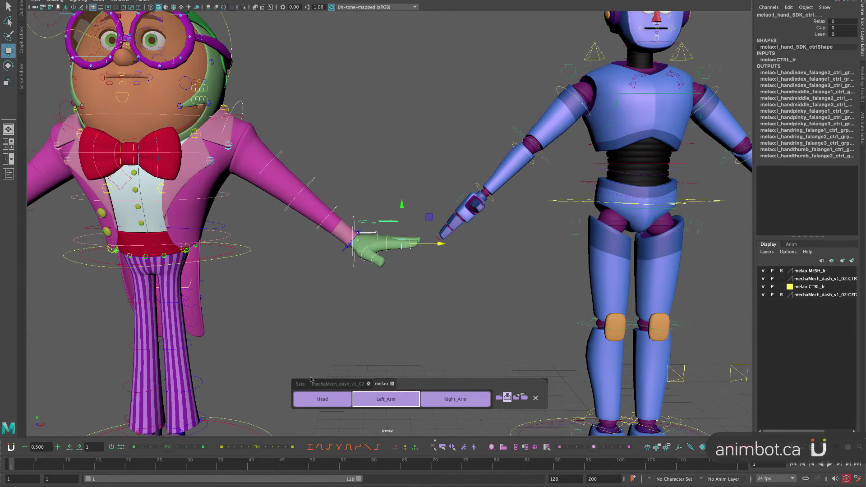
click(301, 384)
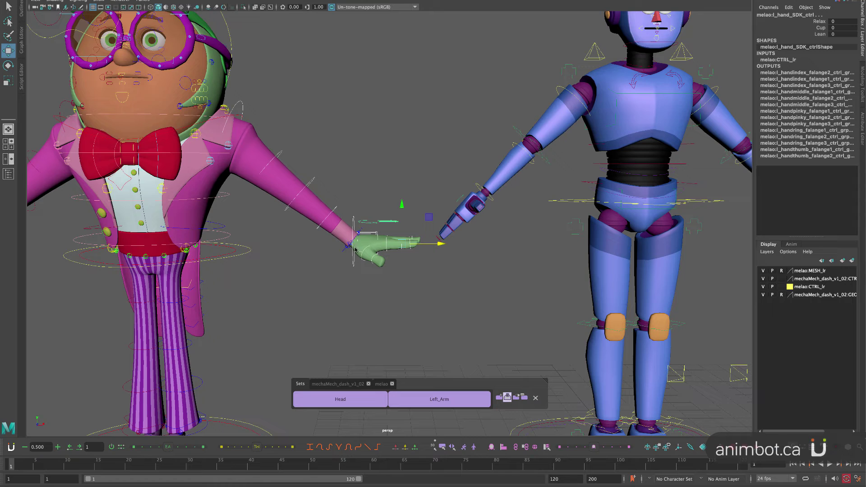
click(372, 217)
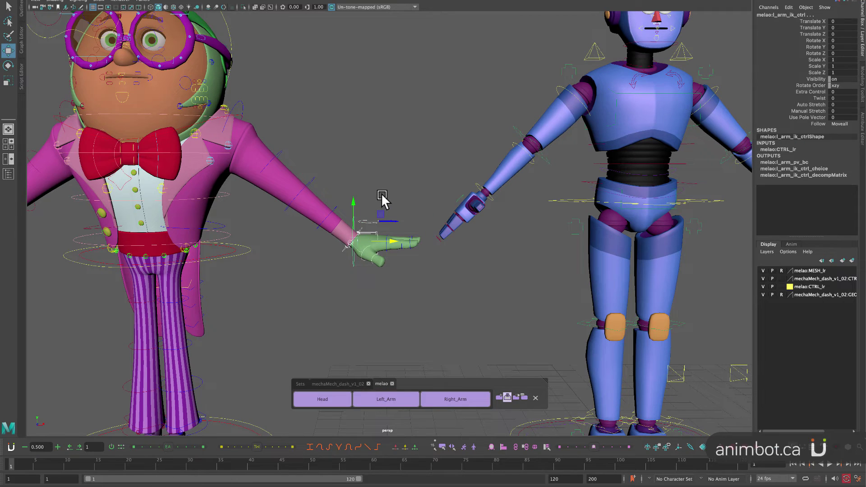
click(303, 384)
right_click(440, 398)
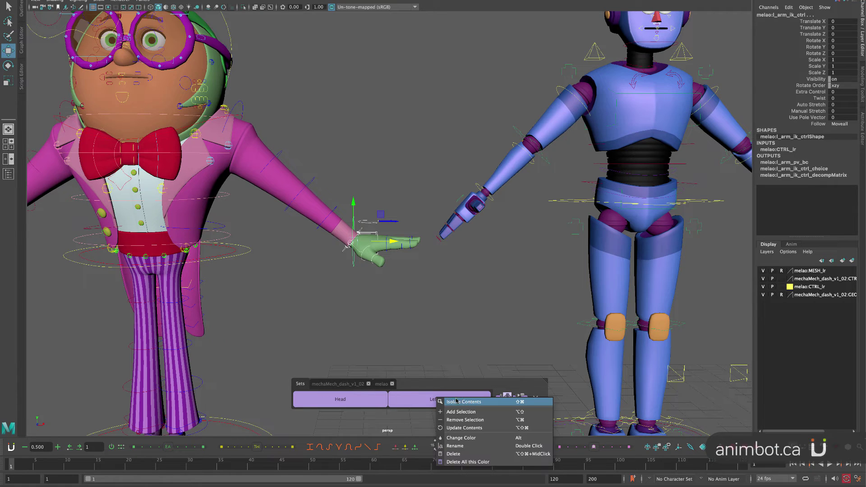
click(469, 412)
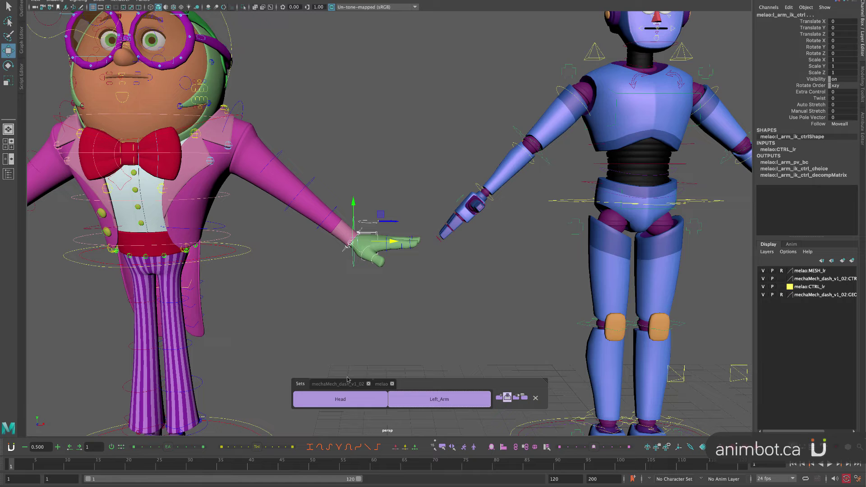
Test melao's extended Left_Arm set and its Right_Arm counterpart on the character.
click(382, 384)
click(402, 398)
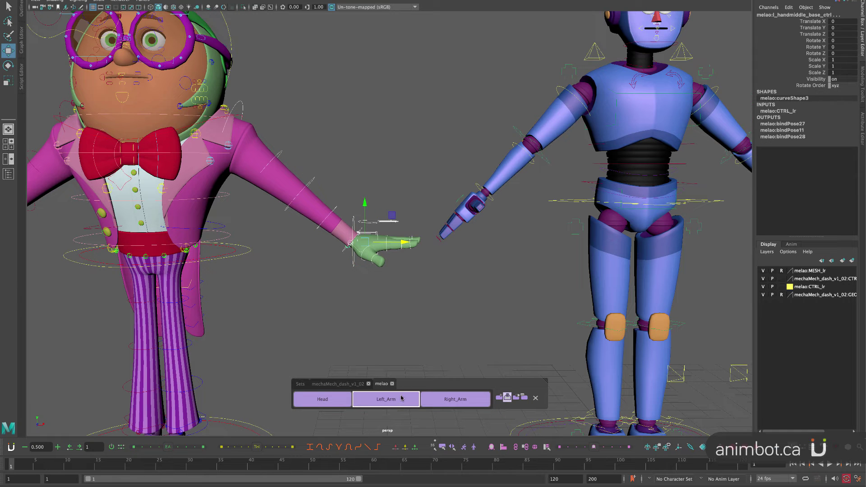
key(a)
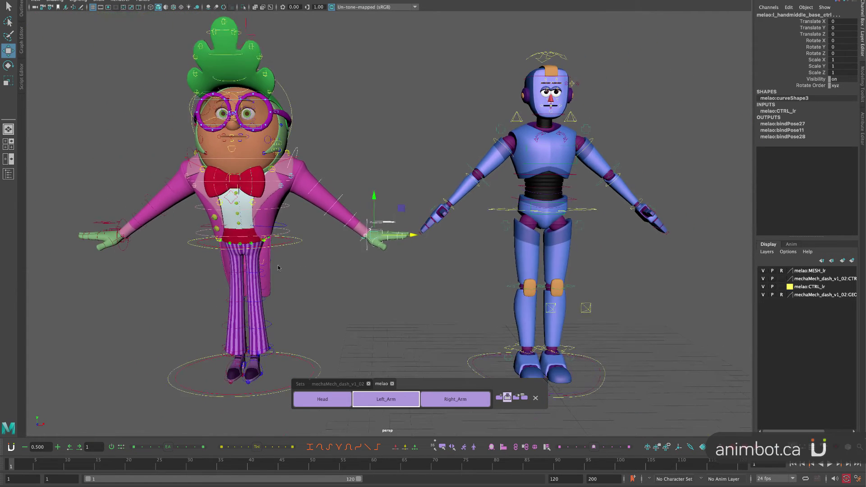
click(462, 400)
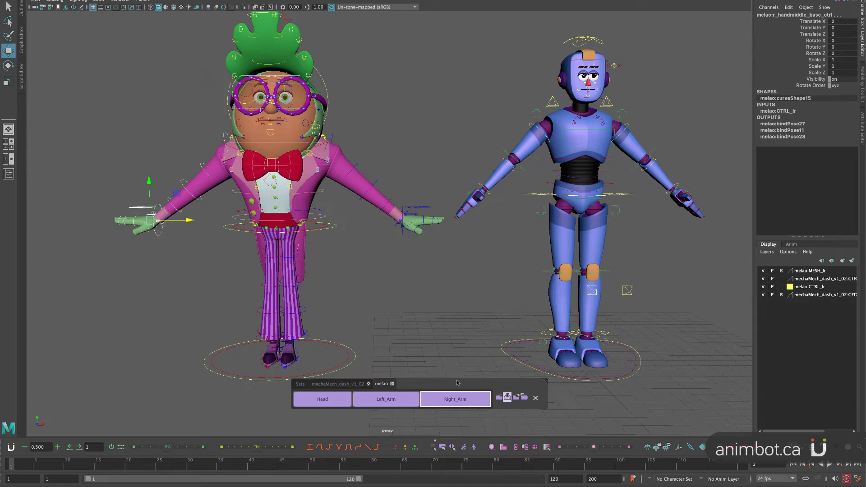
Move the select sets window clear of mechaMech's feet and show the mechaMech_dash_v1_02 sets.
alt+middle_drag(470, 272, 400, 293)
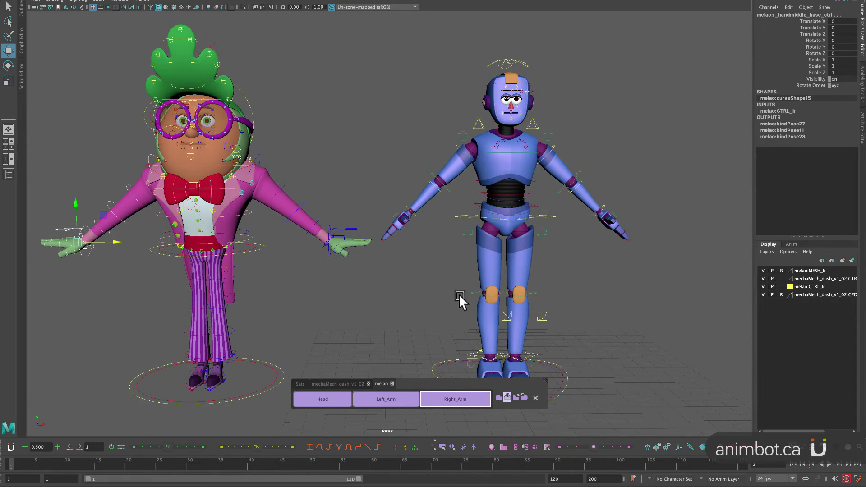
alt+middle_drag(577, 283, 573, 265)
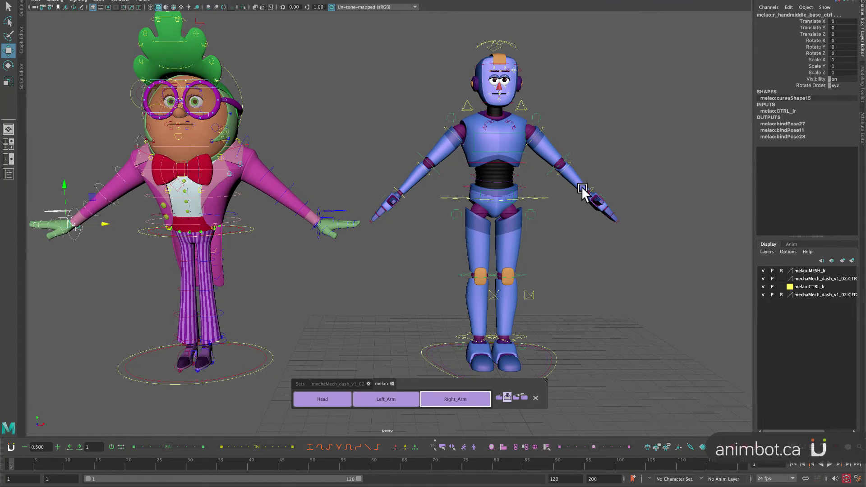
alt+middle_drag(583, 189, 534, 216)
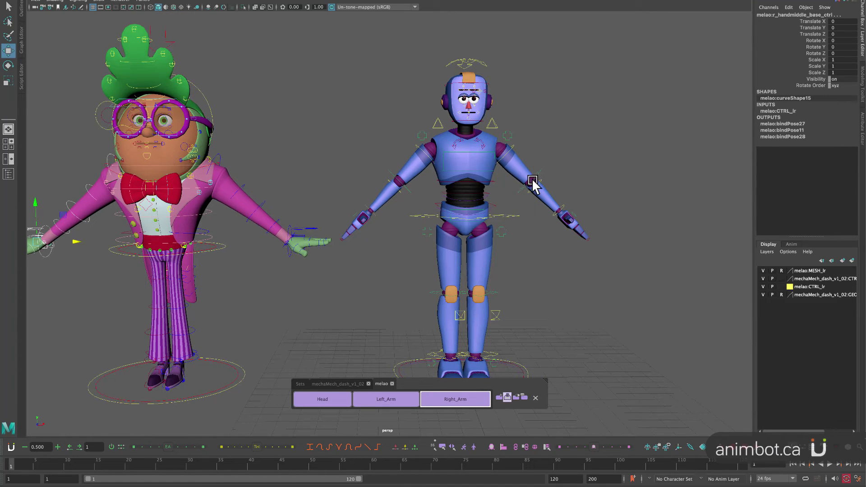
drag(530, 382, 542, 402)
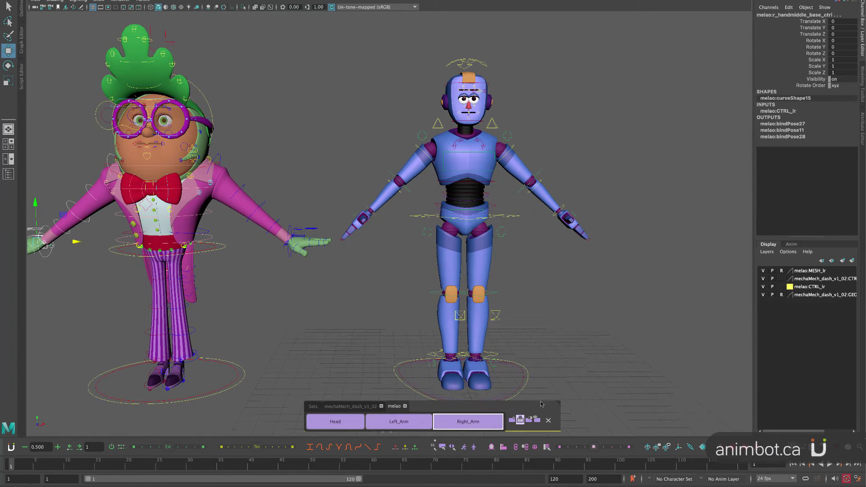
click(312, 408)
click(351, 407)
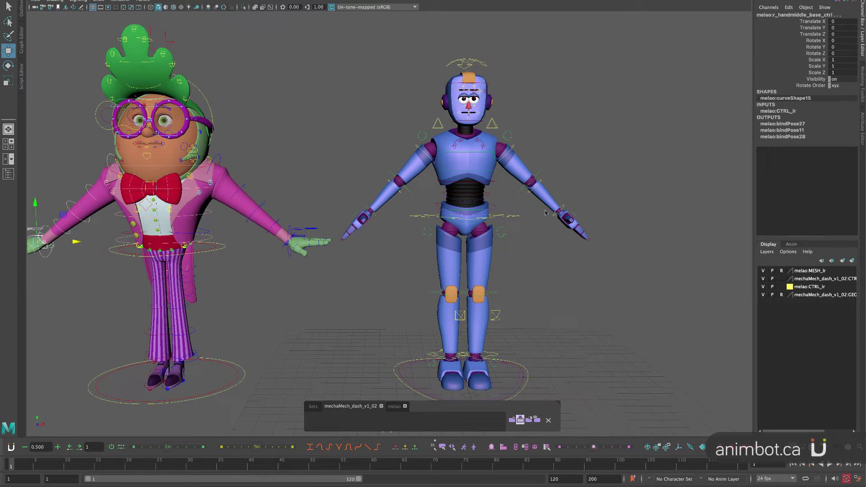
Select mechaMech's left arm controls and add them to the shared Left_Arm set.
alt+middle_drag(567, 235, 475, 225)
drag(420, 110, 490, 192)
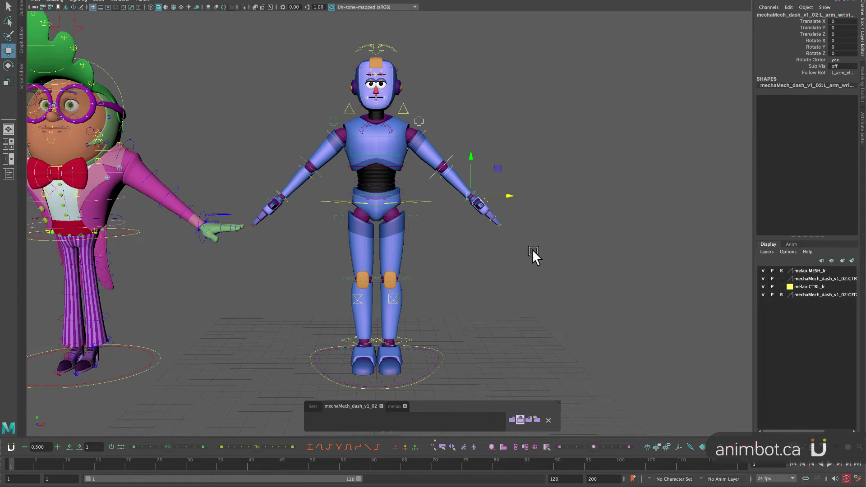
mouse_move(527, 244)
alt+mouse_down()
mouse_move(492, 255)
mouse_move(523, 243)
alt+mouse_up()
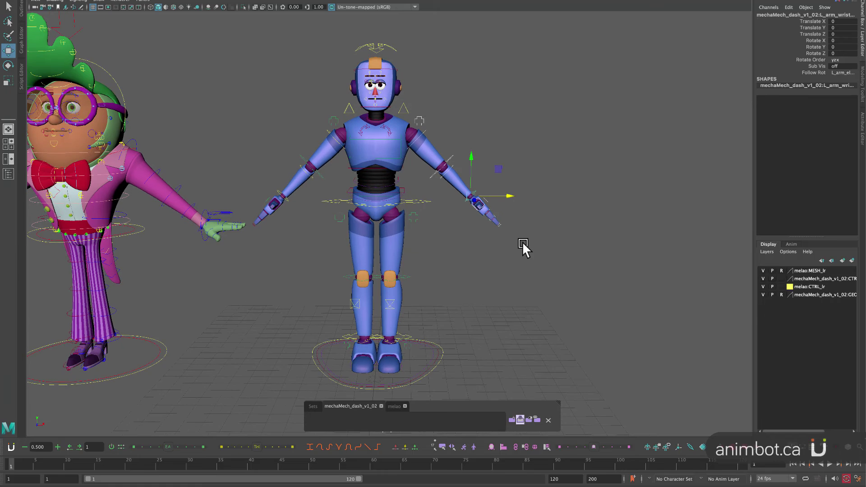
click(316, 408)
right_click(457, 423)
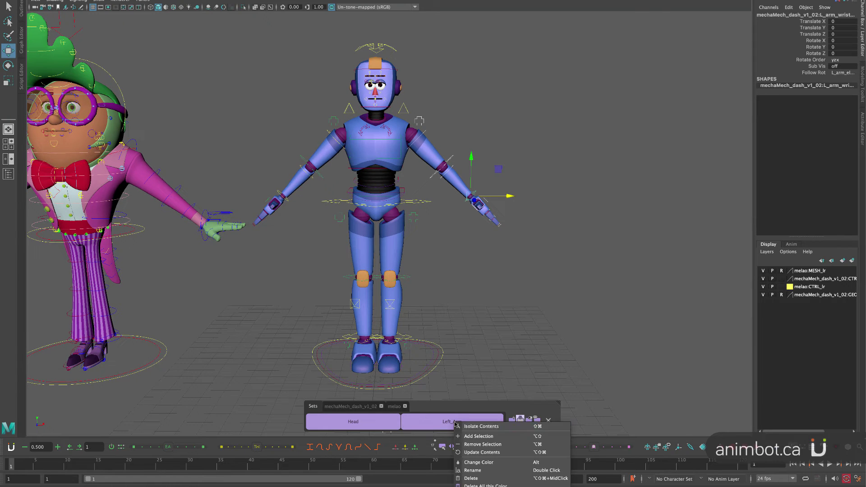
click(494, 436)
Test the Left_Arm and Right_Arm sets on mechaMech and melao, and return to the general Sets list.
click(355, 409)
click(378, 423)
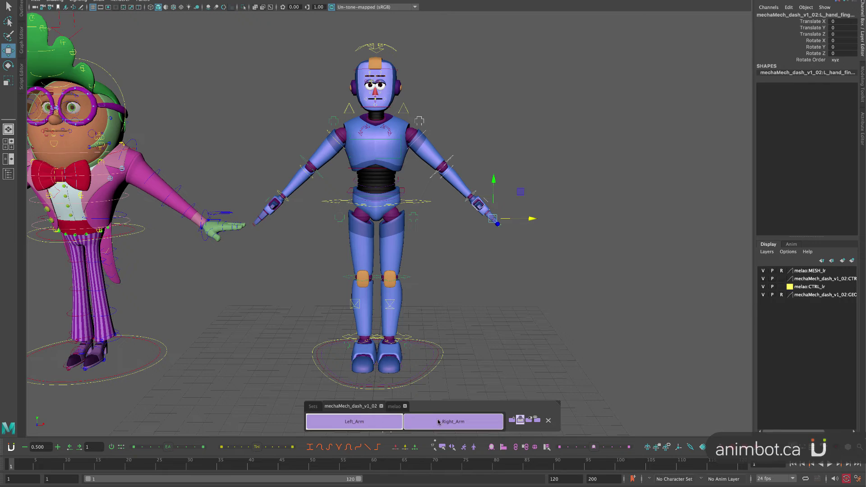
click(371, 423)
click(438, 425)
click(395, 407)
click(381, 425)
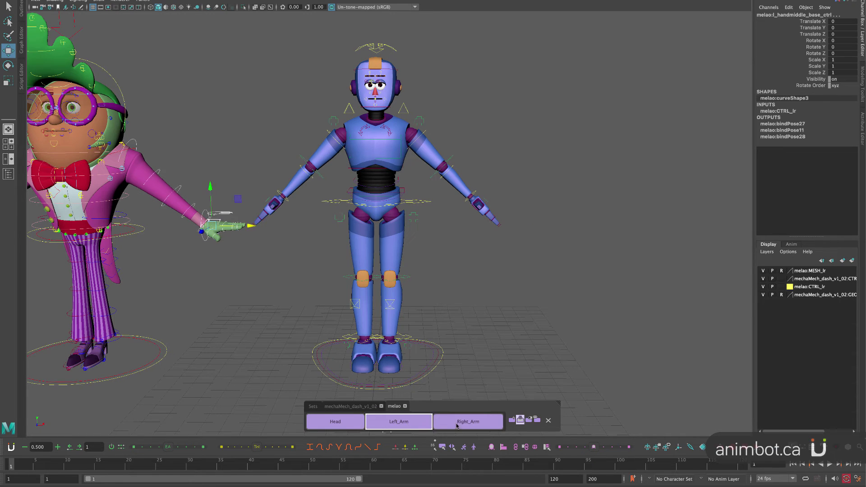
click(361, 406)
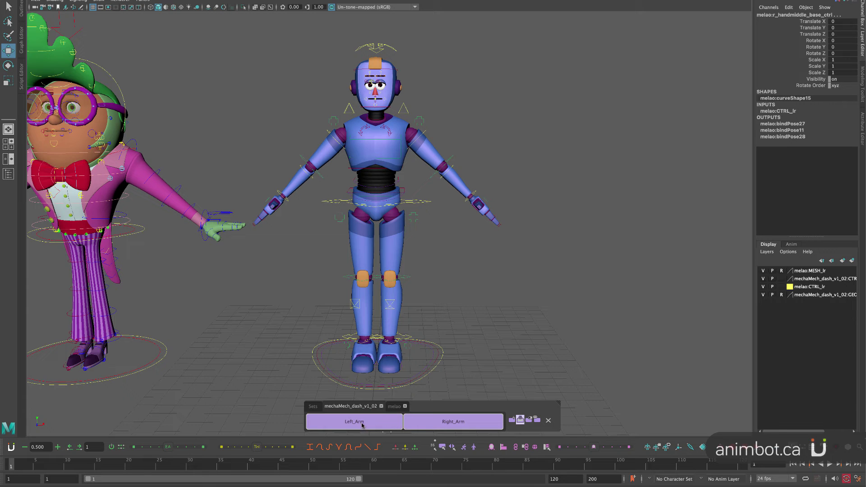
click(312, 407)
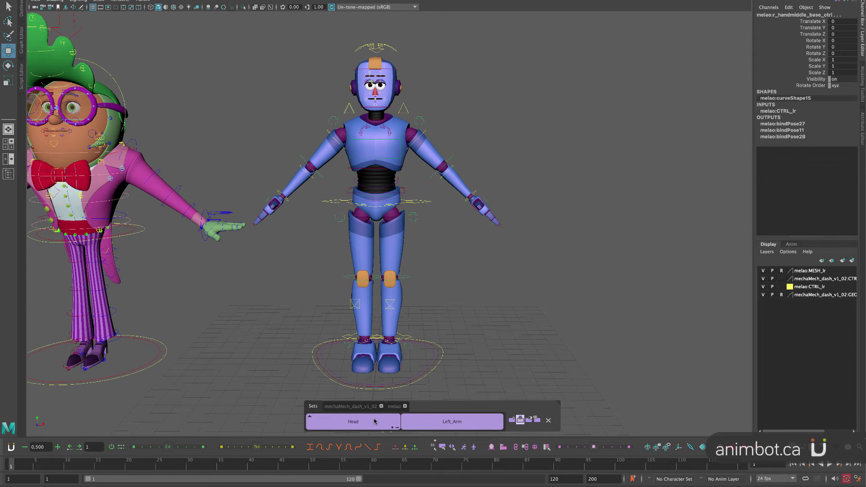
Select melao's glasses and lens controls and create a select set named Glasses from them.
alt+middle_drag(407, 80, 448, 116)
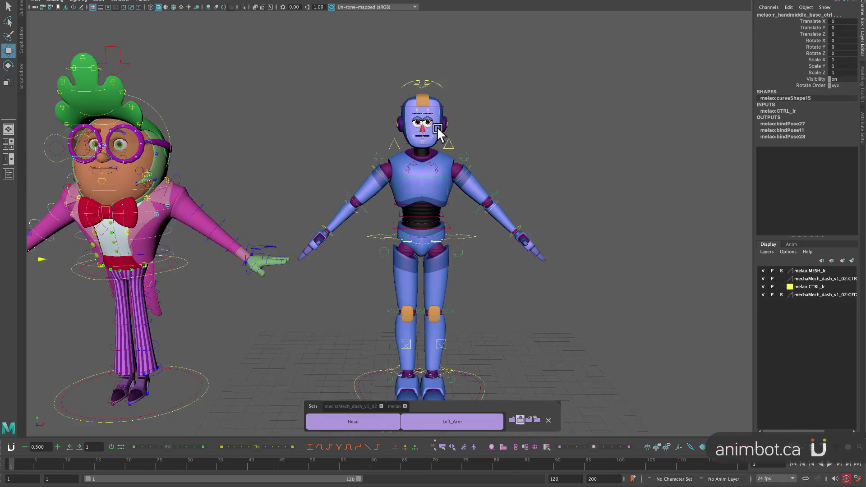
alt+middle_drag(448, 206, 627, 172)
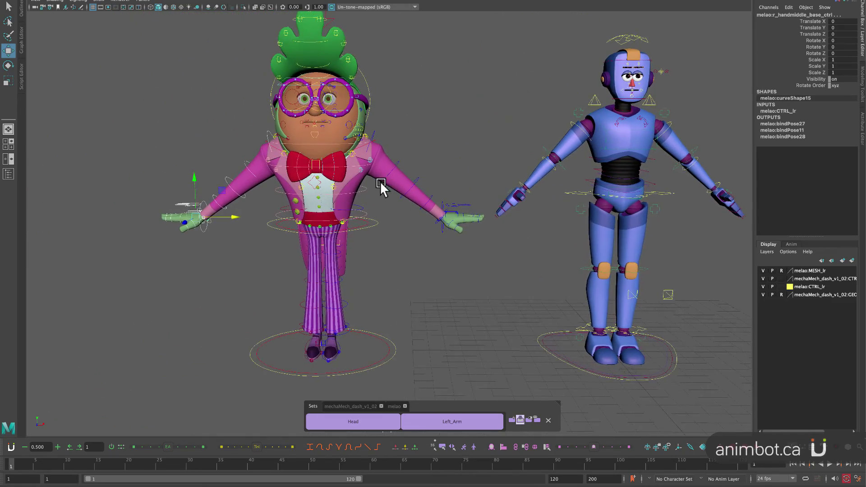
alt+middle_drag(380, 181, 385, 207)
alt+drag(309, 219, 327, 222)
alt+drag(389, 215, 340, 165)
alt+right_drag(340, 164, 404, 213)
alt+middle_drag(405, 215, 452, 296)
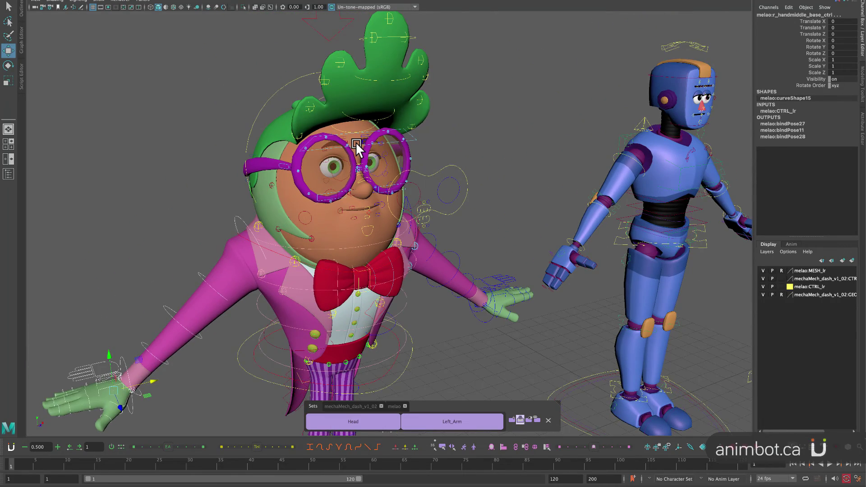
click(355, 144)
click(413, 136)
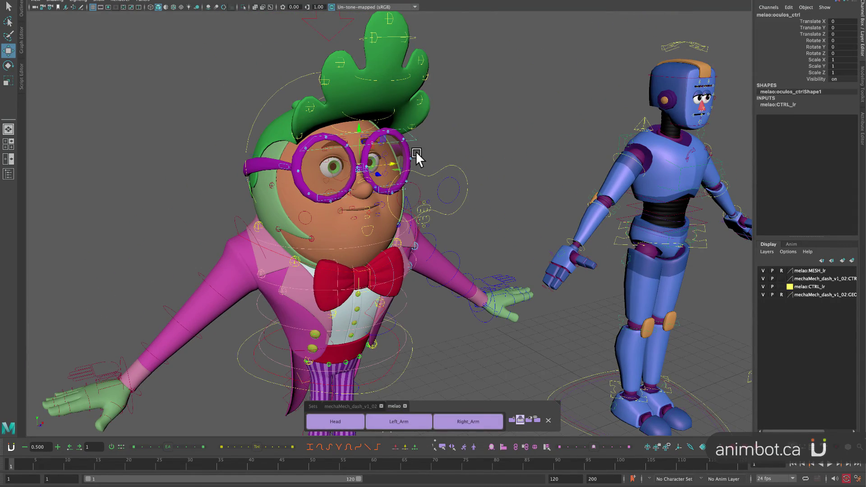
click(340, 189)
alt+drag(340, 188, 386, 172)
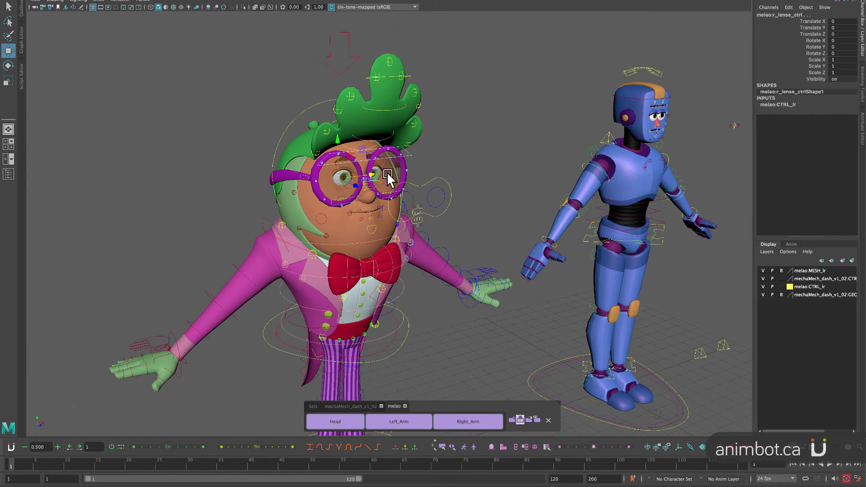
click(512, 420)
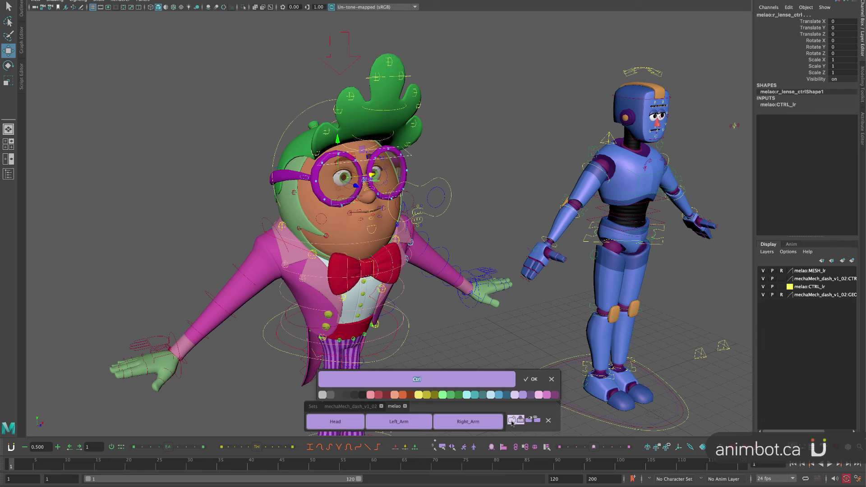
text(glasses)
key(Return)
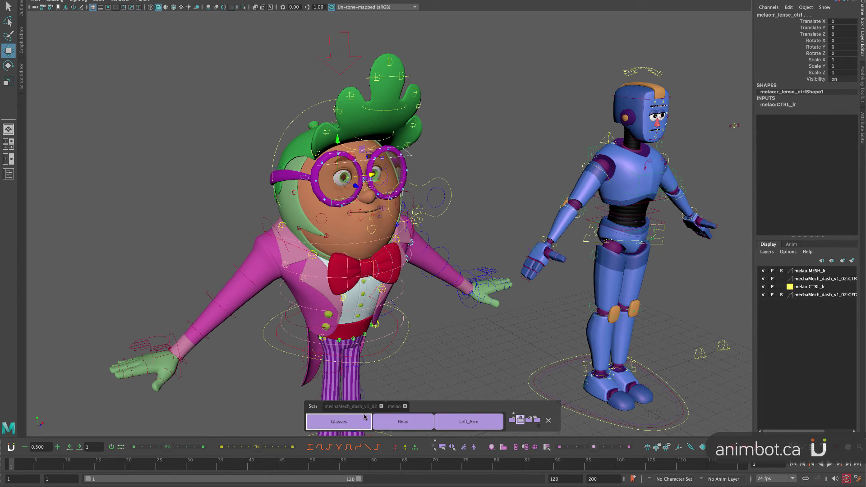
Check for the Glasses set in the mechaMech_dash_v1_02, melao and general Sets tabs.
click(361, 407)
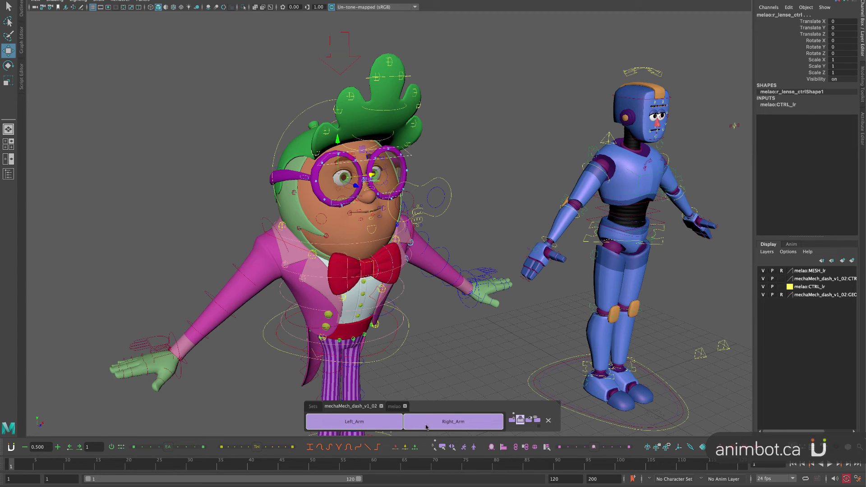
click(394, 406)
click(338, 423)
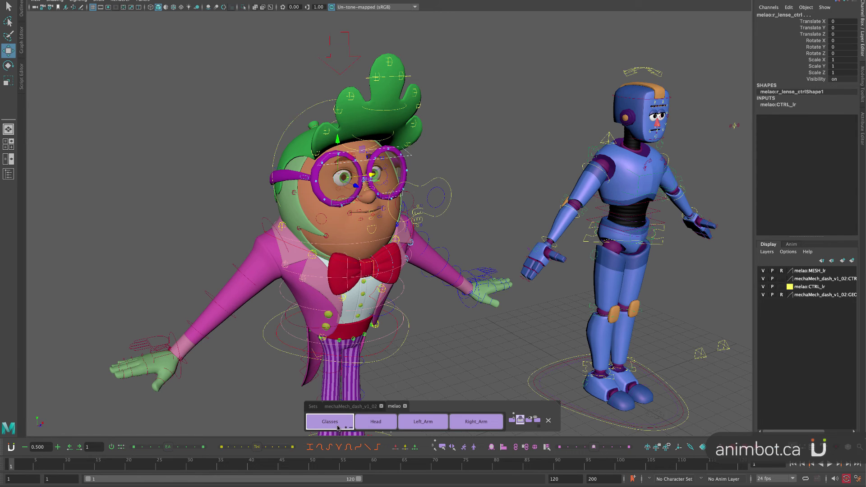
click(312, 406)
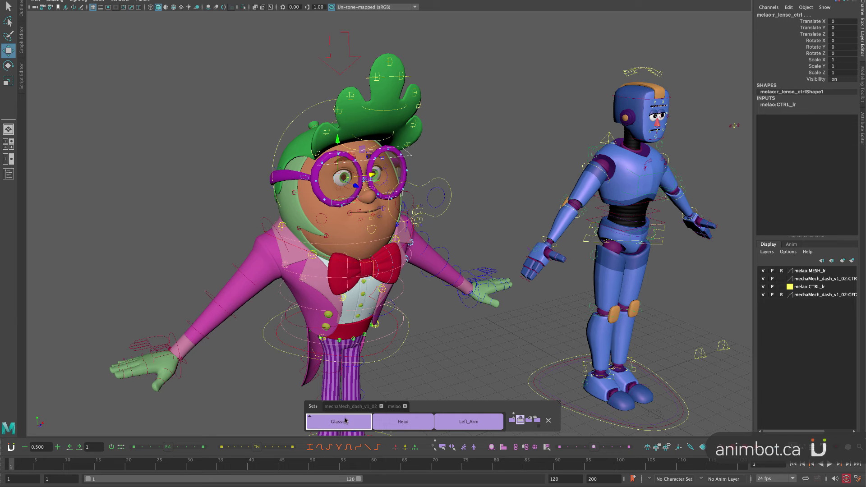
Compare the sets offered in the mechaMech_dash_v1_02 and melao tabs with both characters in view.
scroll(461, 231, down, 5)
alt+middle_drag(491, 289, 416, 260)
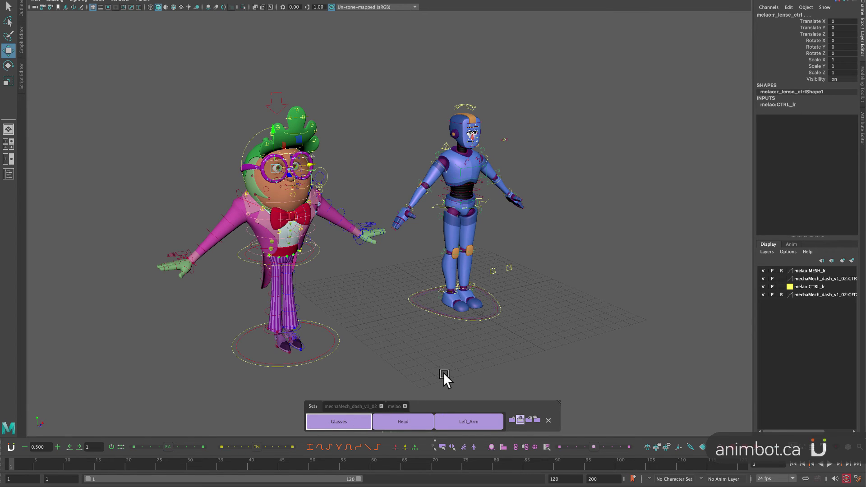
alt+drag(516, 303, 443, 283)
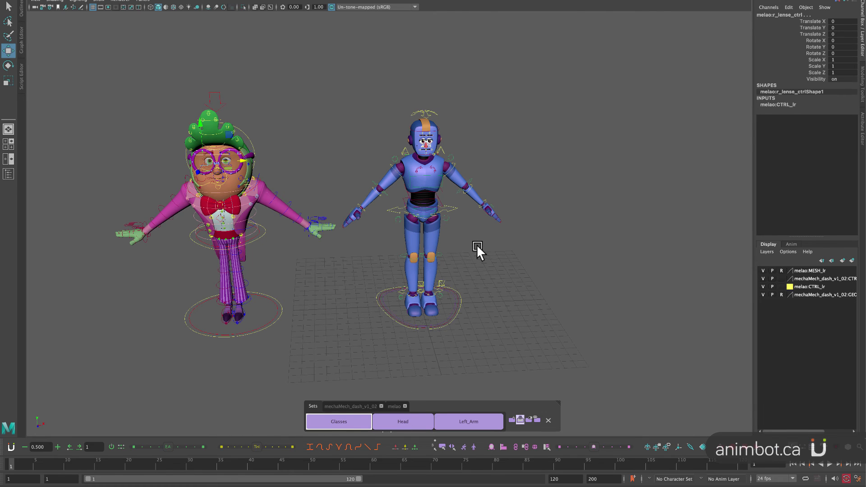
click(357, 408)
click(392, 406)
click(363, 408)
click(391, 406)
click(361, 408)
Select controls on mechaMech and melao alternately to test the smart tabs' automatic switching.
drag(474, 347, 392, 123)
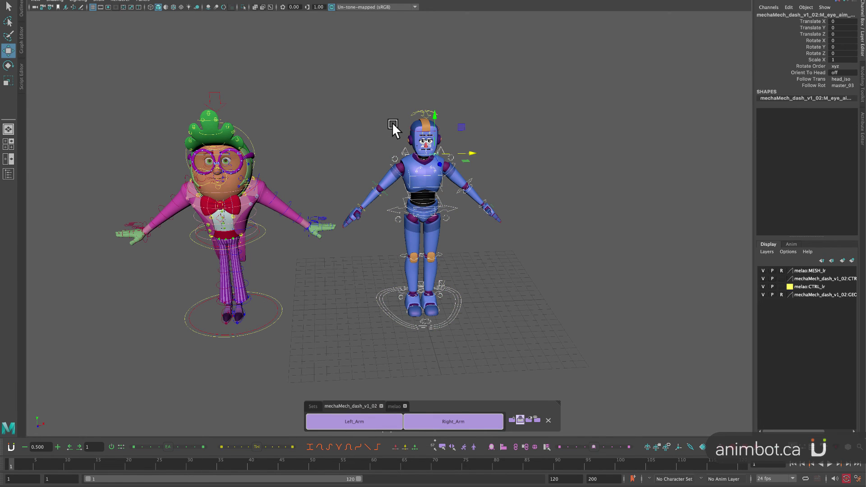
drag(300, 169, 200, 275)
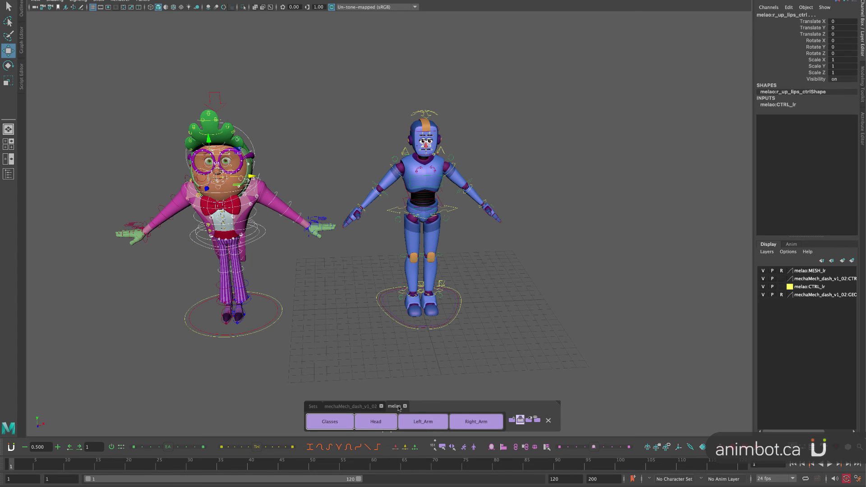
drag(284, 141, 197, 239)
drag(350, 131, 449, 195)
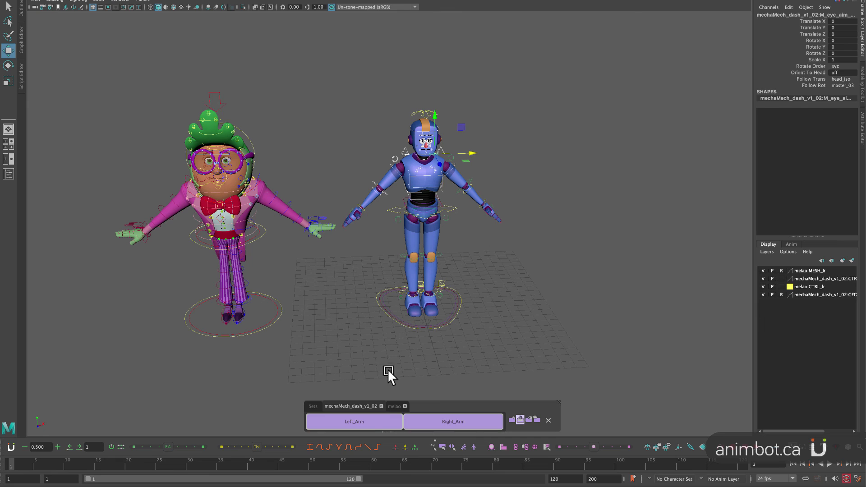
Test mechaMech's Left_Arm and Right_Arm sets by selecting each one in turn.
click(376, 421)
click(442, 423)
click(395, 422)
click(441, 422)
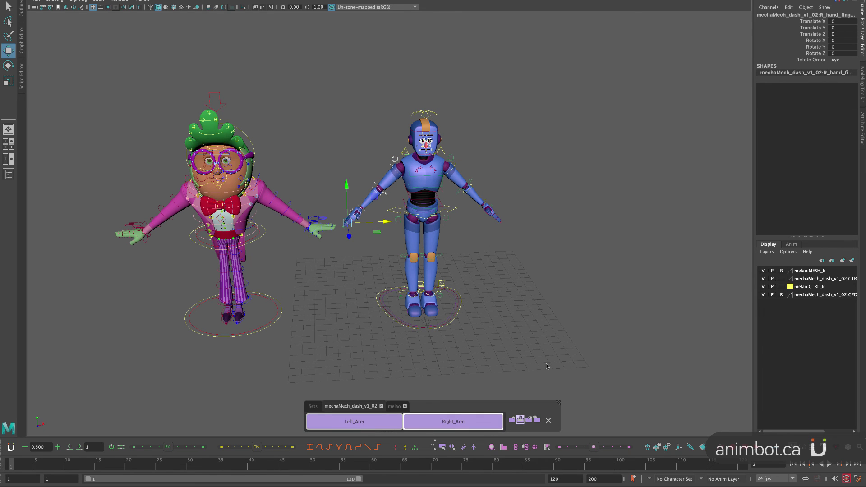